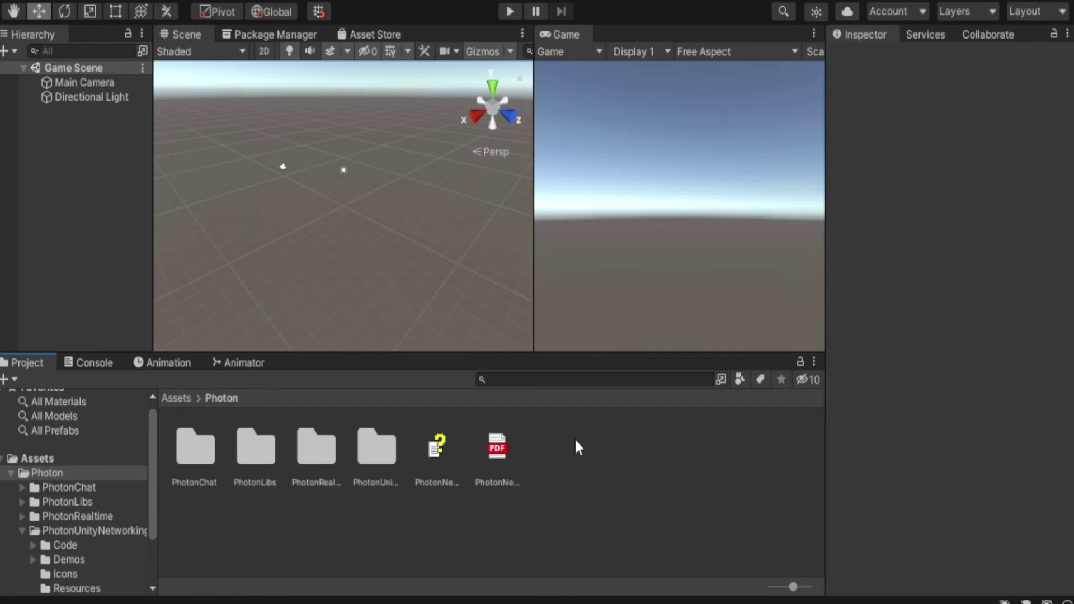
- Find PhotonServerSettings via a 'photon ser' search, set App Version 0.1 and enable Use Name Server
click(562, 381)
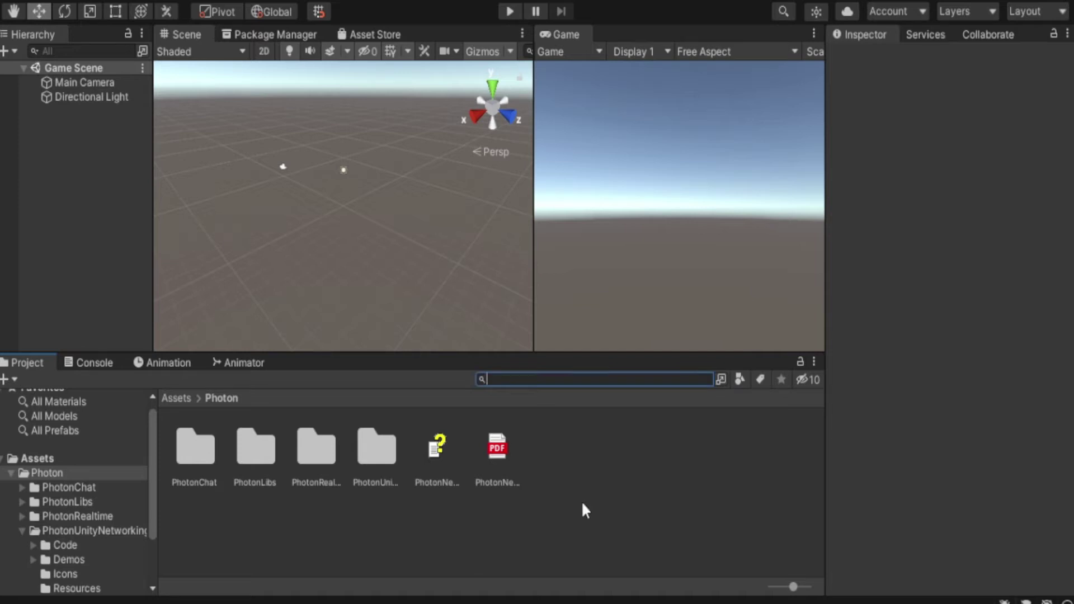
text(photon)
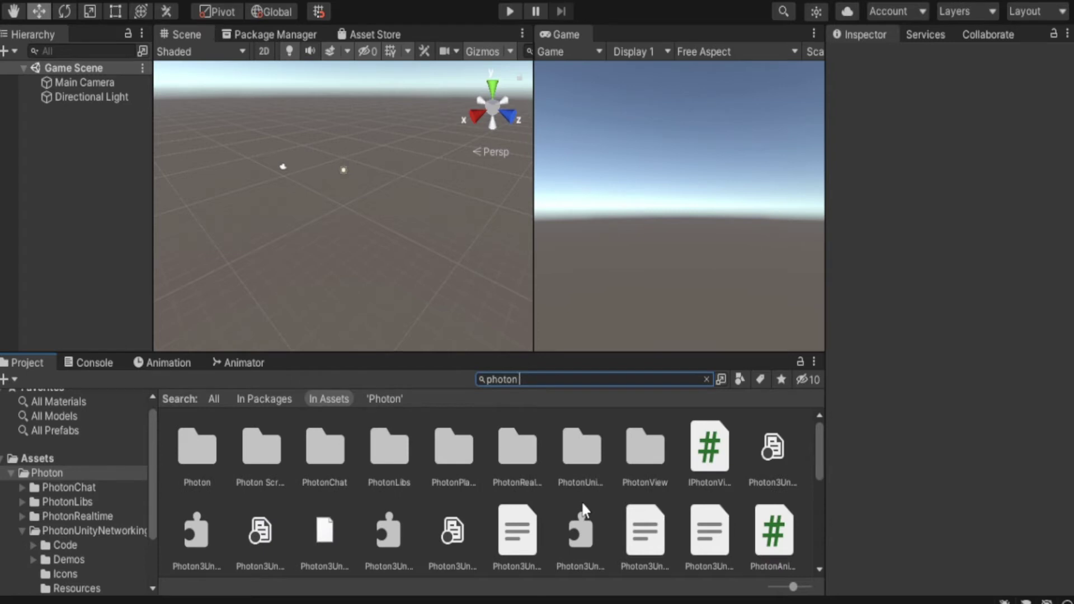
text( ser)
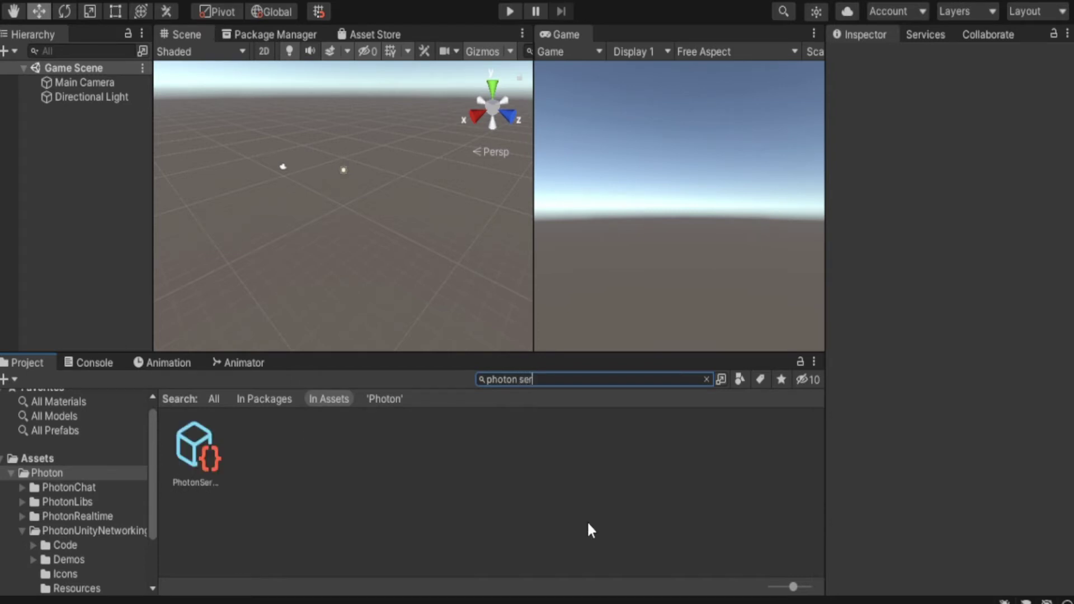
click(208, 462)
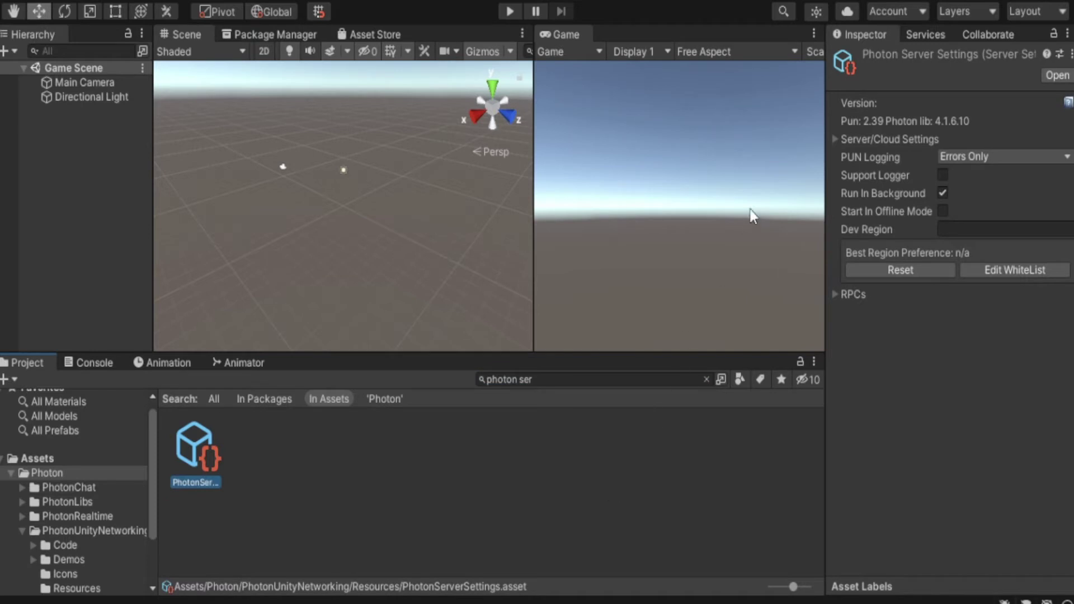
click(834, 139)
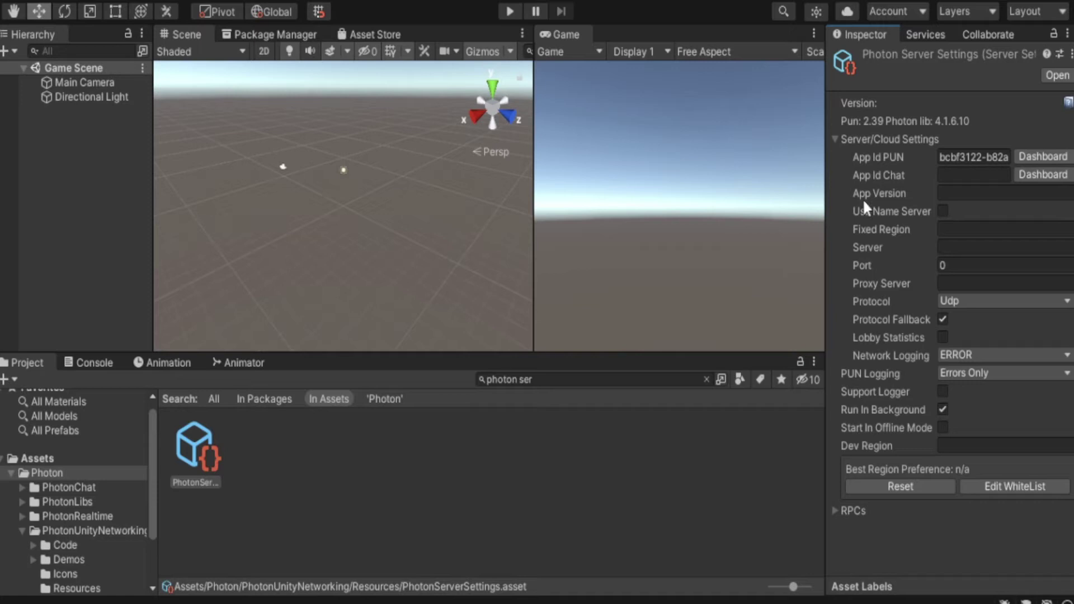
click(951, 194)
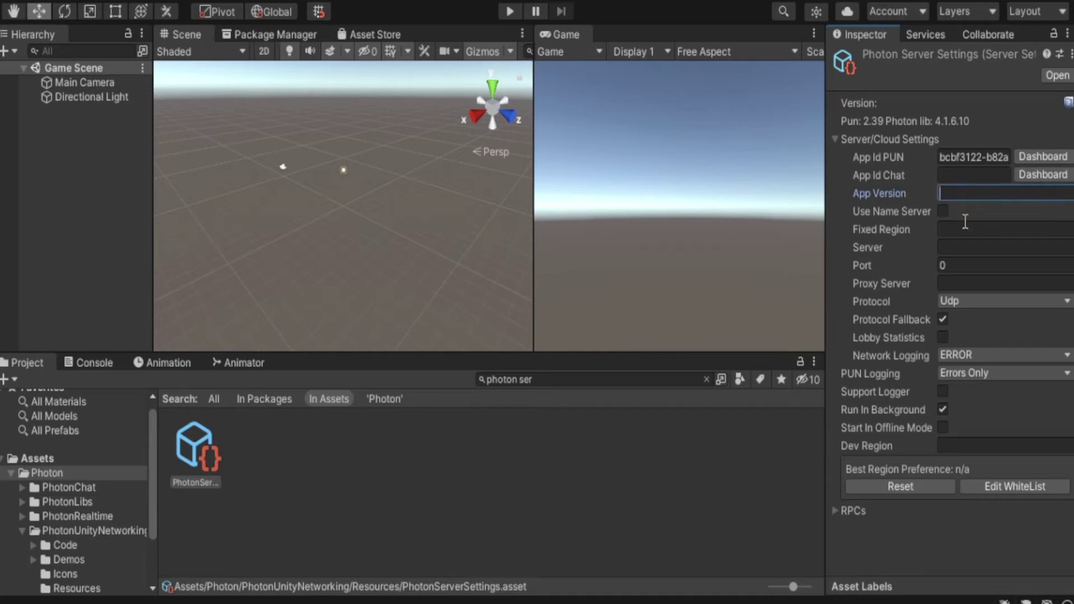
text(0.1)
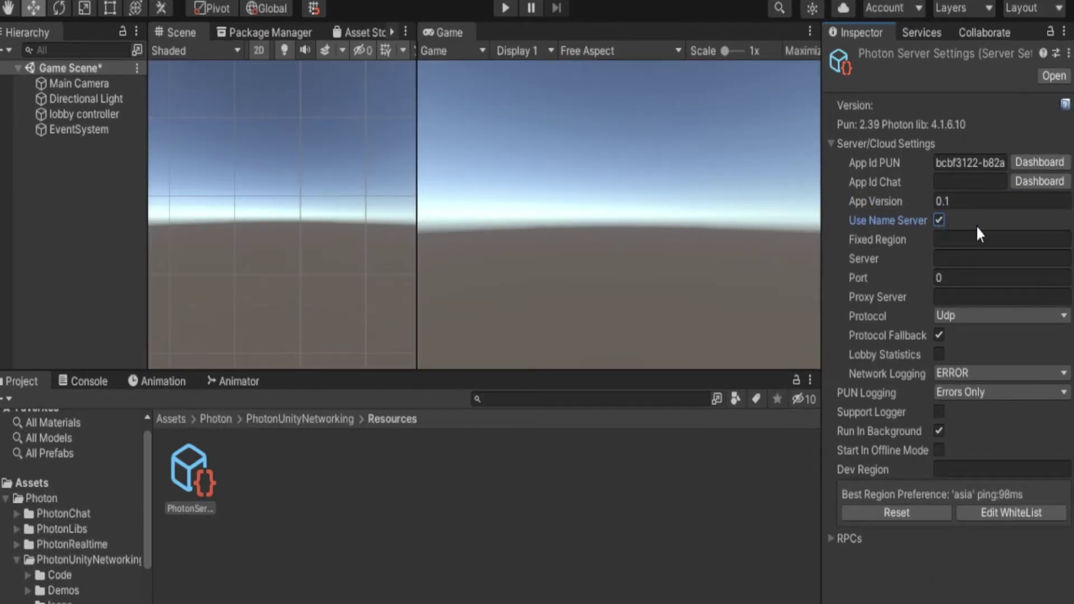
click(939, 221)
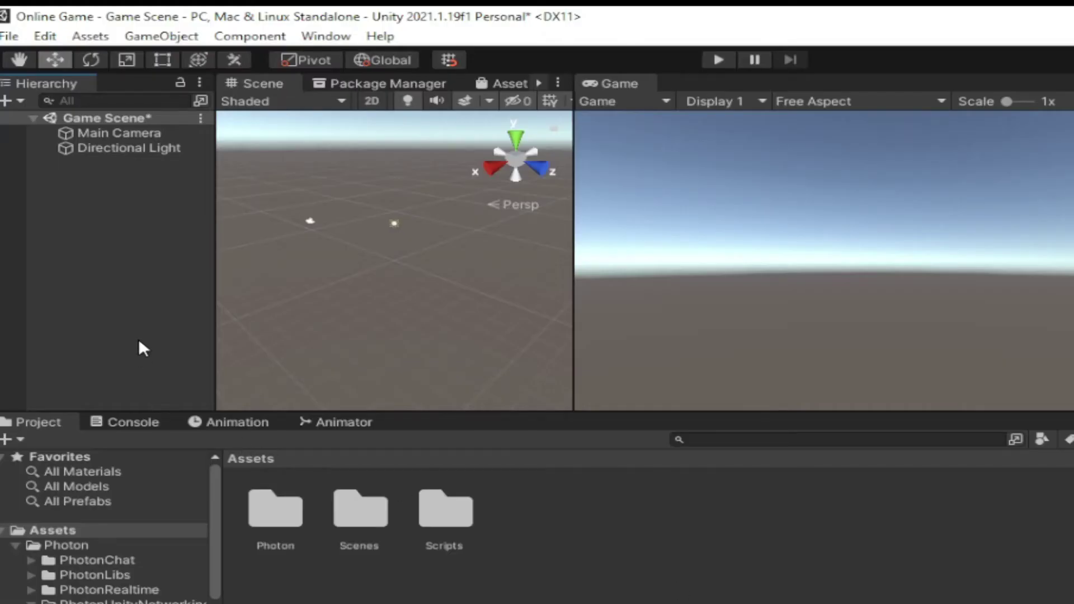
- Create an empty GameObject named 'lobby controller'
click(161, 36)
click(193, 60)
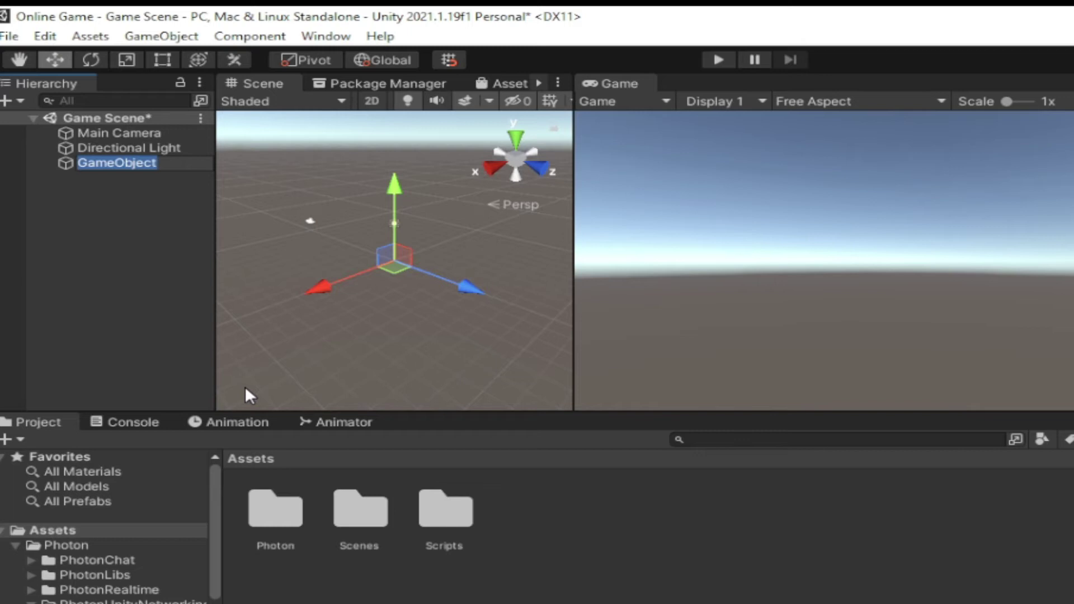
text(lobby )
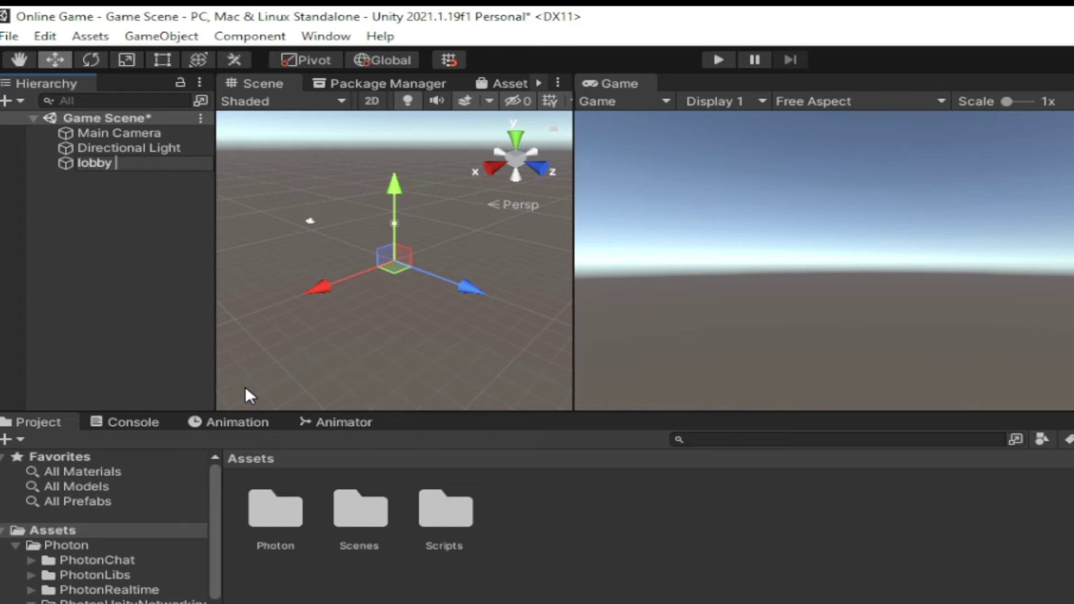
text(controller)
key(Return)
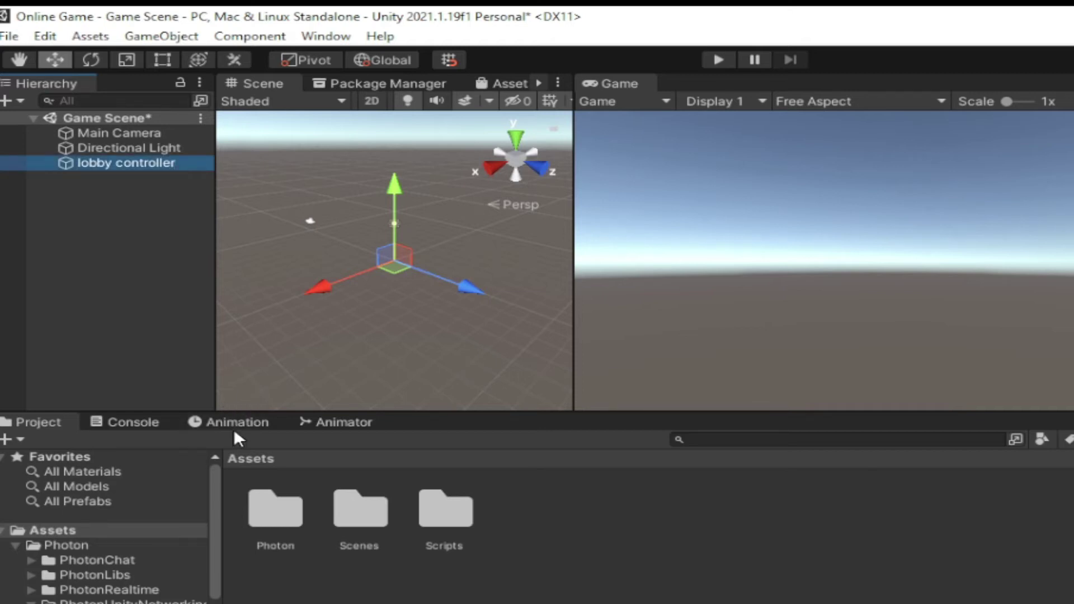
- Attach LobbyScript from Scripts/Photon Scripts to the lobby controller object
double_click(456, 502)
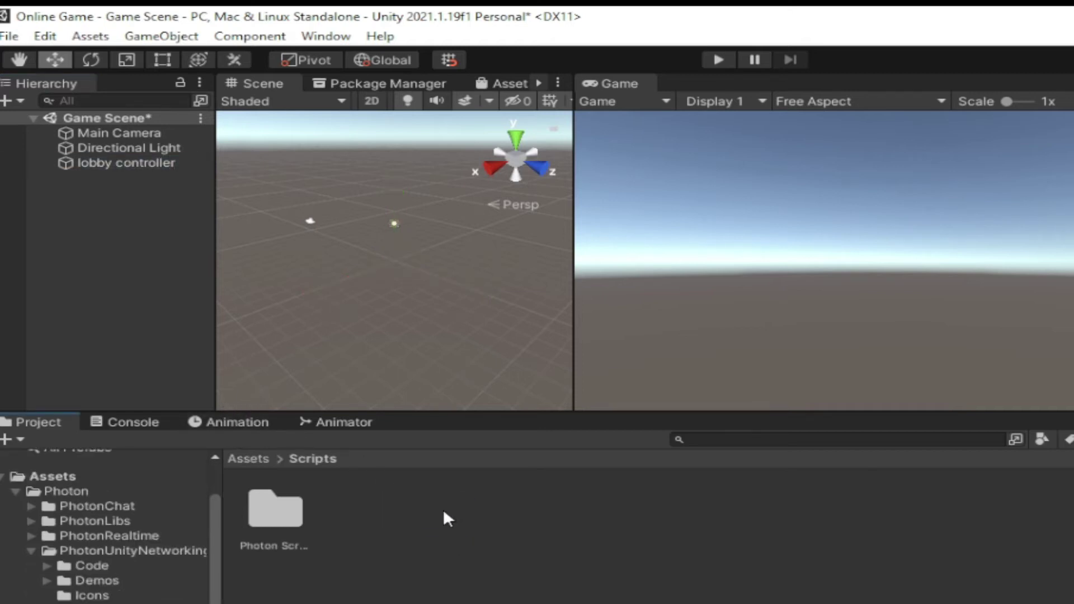
double_click(279, 510)
drag(291, 534, 123, 161)
click(123, 162)
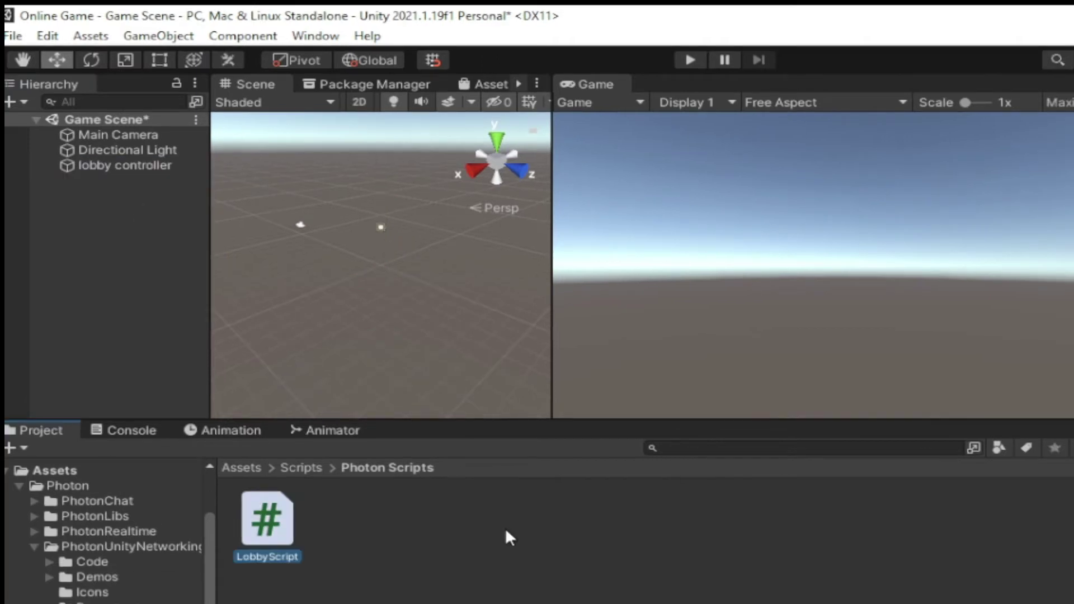
- Open LobbyScript in Visual Studio and declare 'public GameObject startBtn;' below lobbyScript
double_click(282, 528)
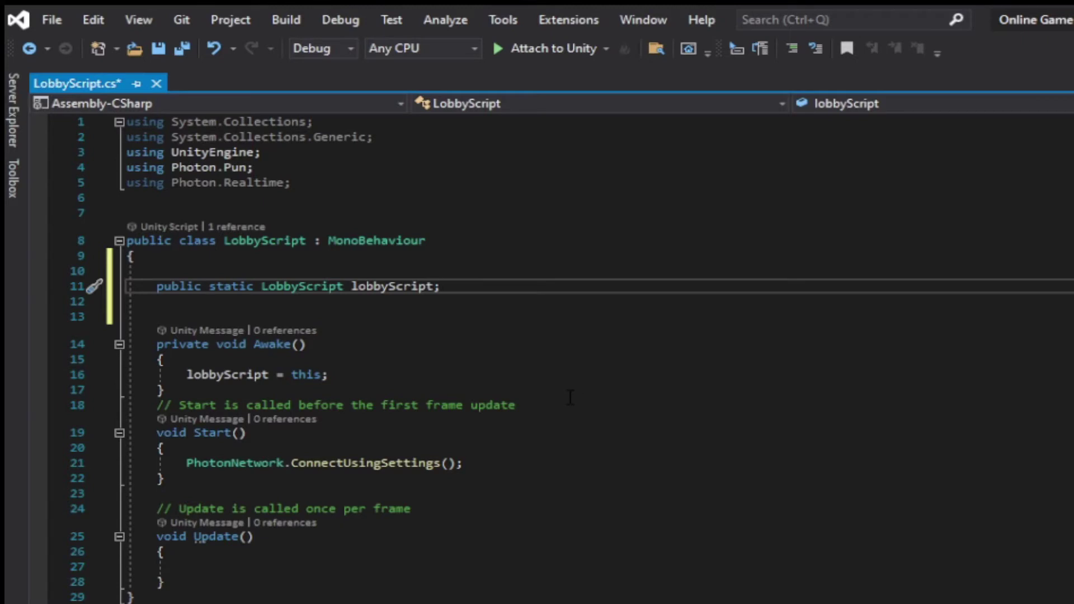
key(Return)
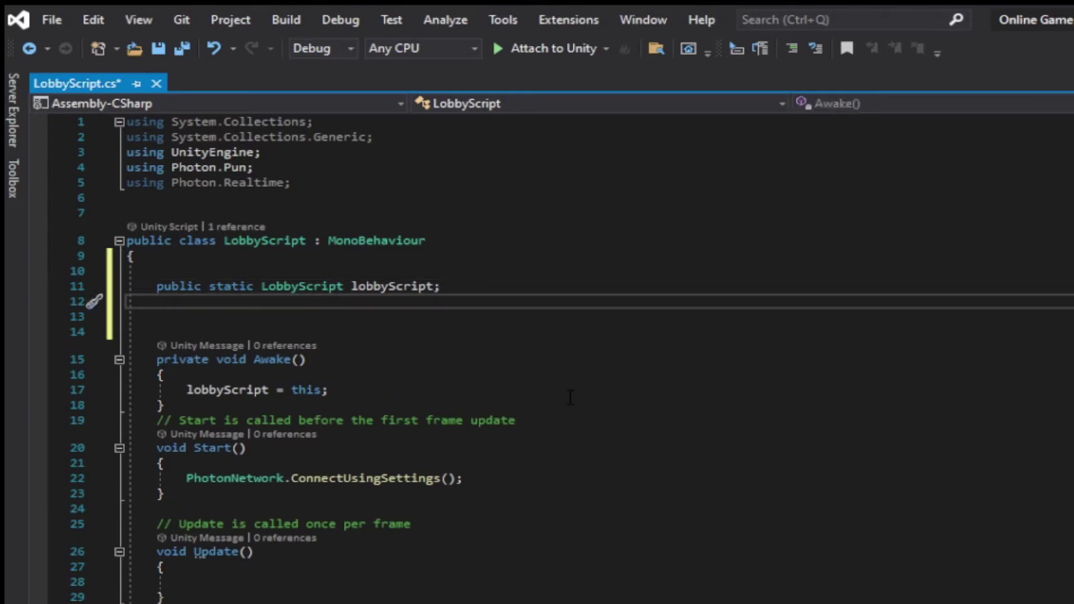
text(pu)
key(space)
text(blic g)
key(Tab)
key(space)
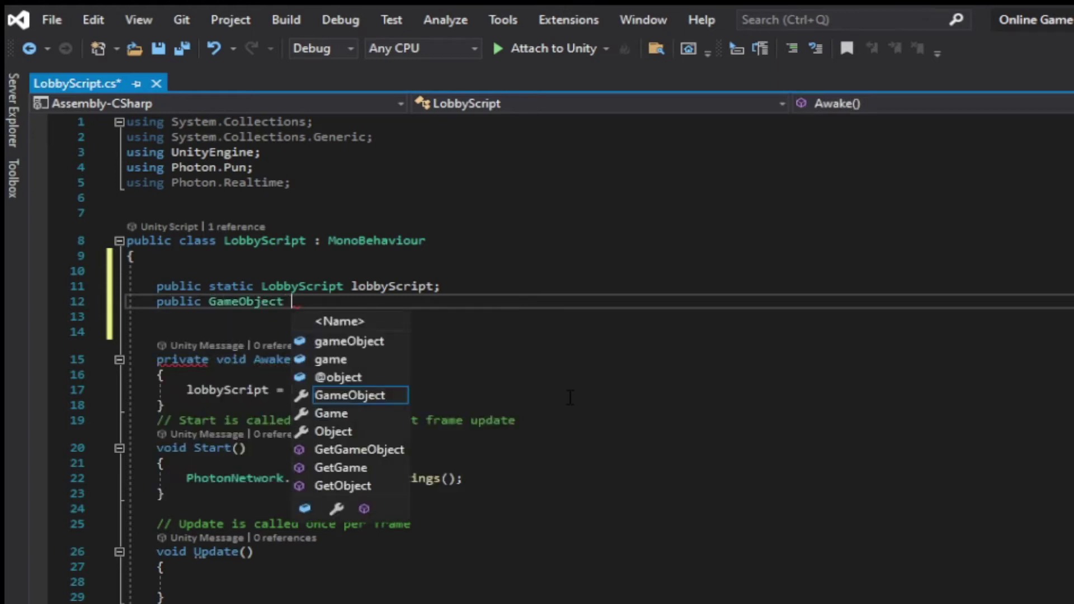
text(sta)
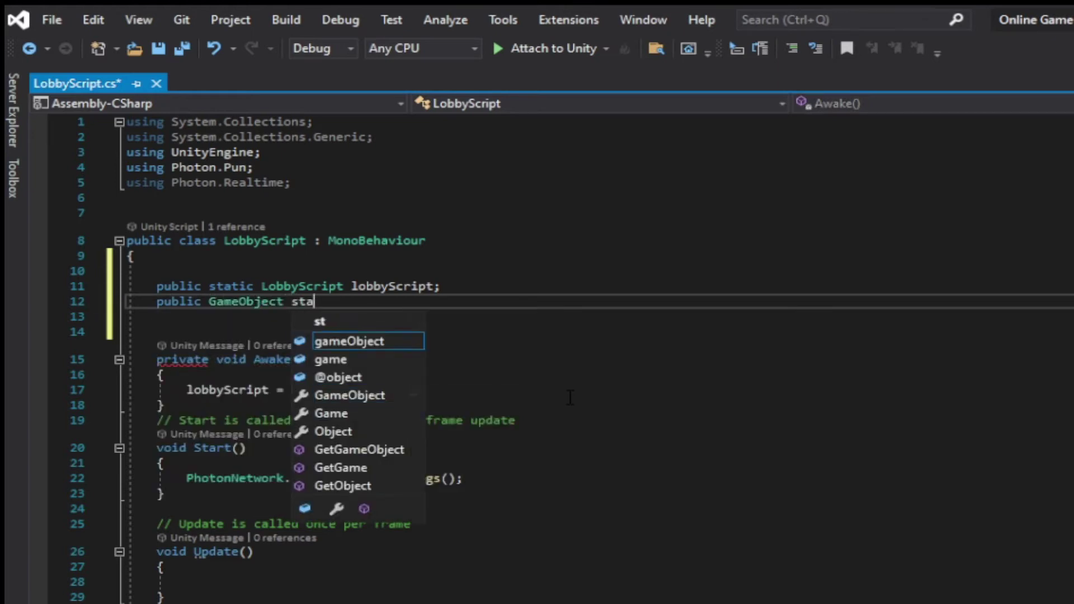
text(rt)
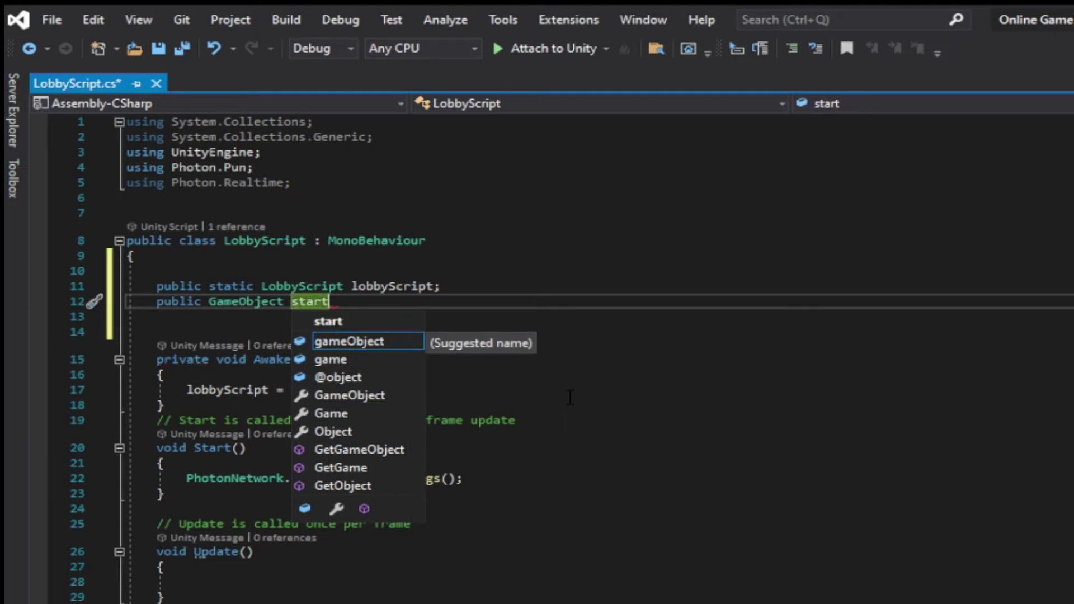
text(Btn)
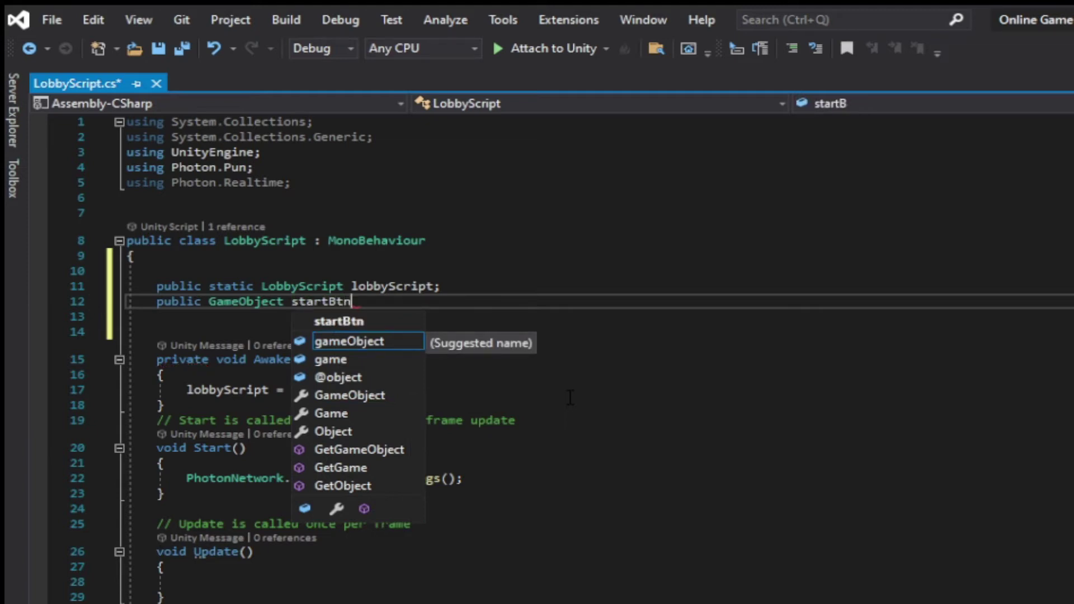
text(;)
key(Return)
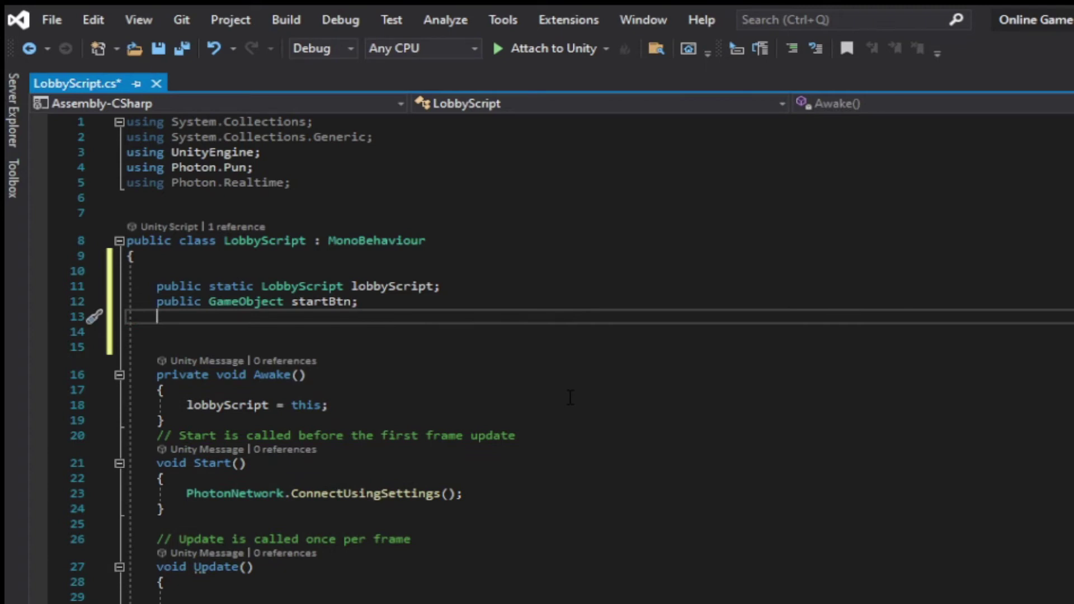
- Declare a second field, 'public GameObject cancelBtn;'
text(pub)
key(Tab)
text(ga)
key(Tab)
text(can)
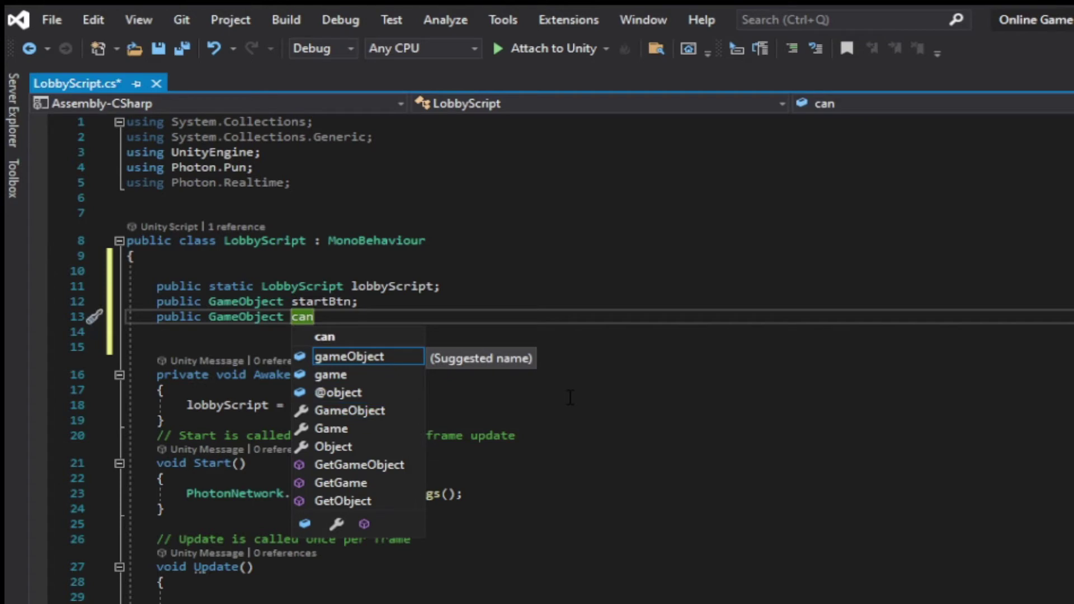
text(cel)
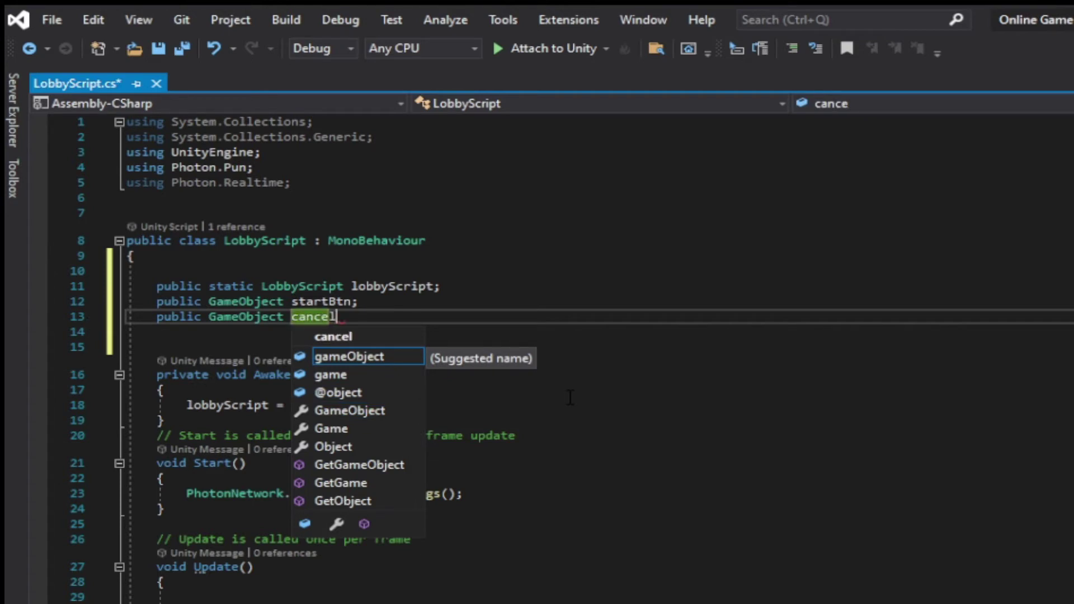
text(Btn)
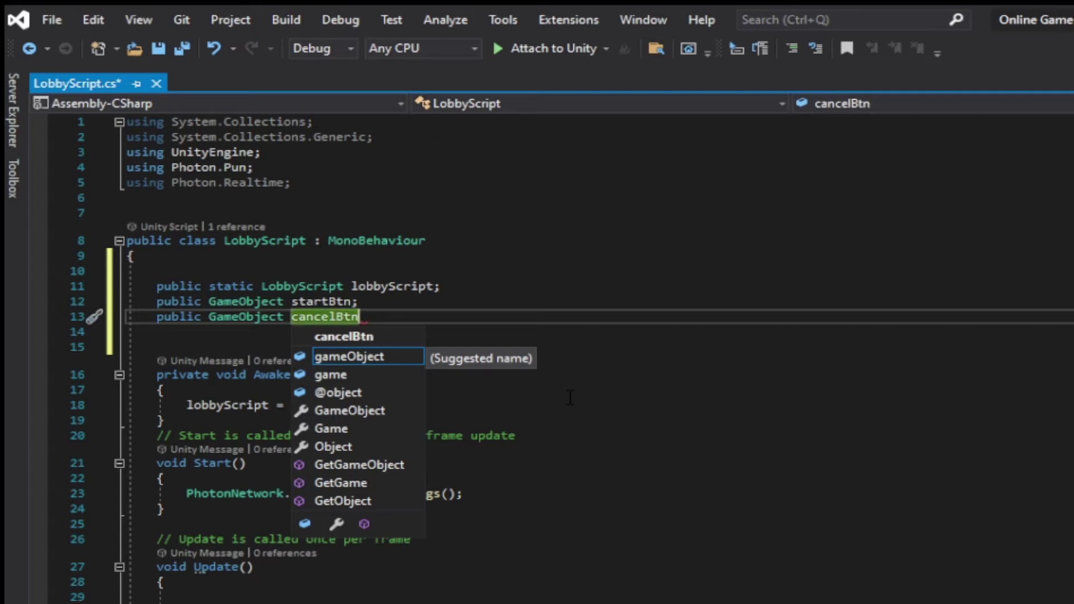
text(;)
key(Return)
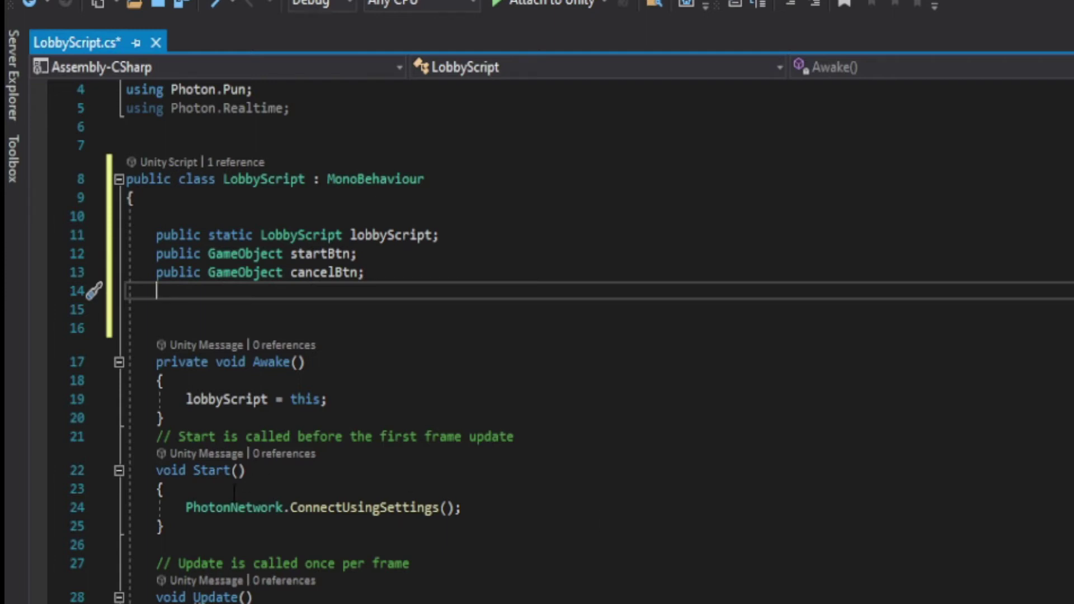
- Below Start(), begin the 'public override void On…' declaration for OnConnectedToMaster
click(187, 526)
key(Return)
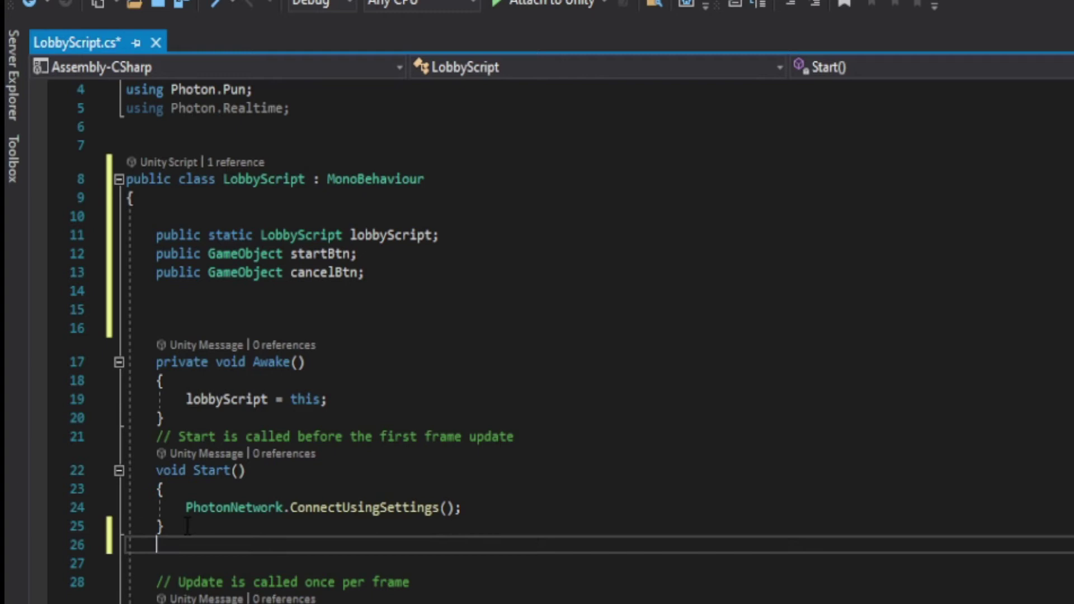
text(pu)
key(space)
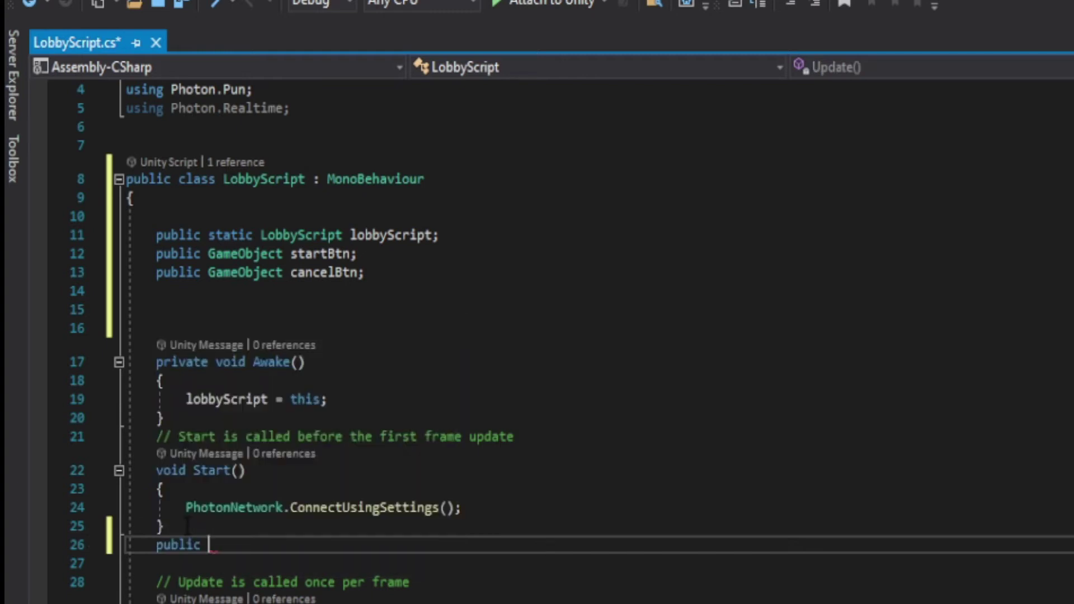
text(ov)
key(Tab)
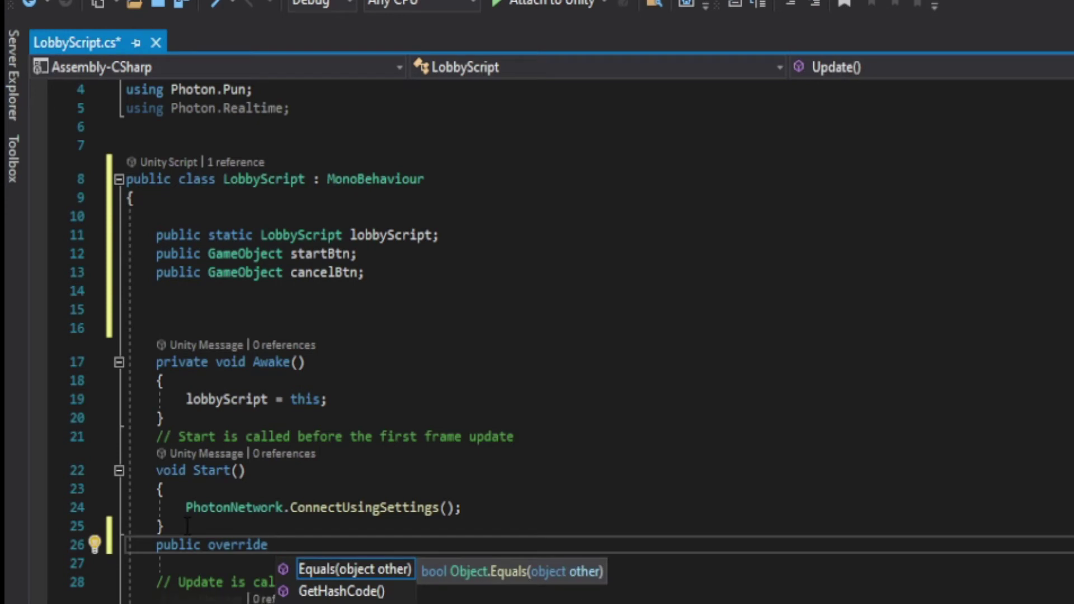
text(void)
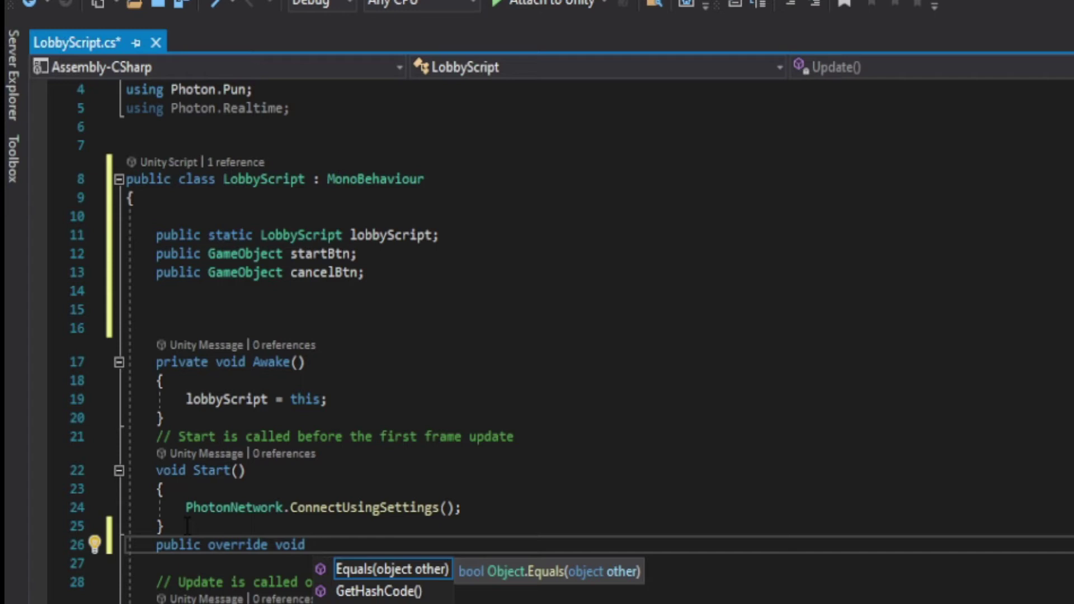
text(O)
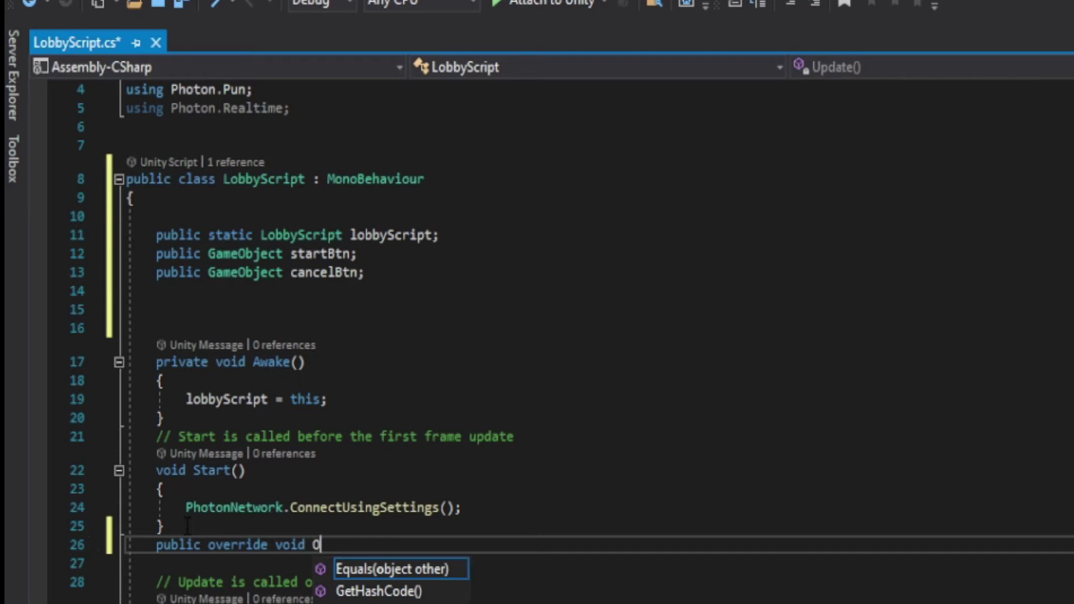
text(nConnectedToMaster()
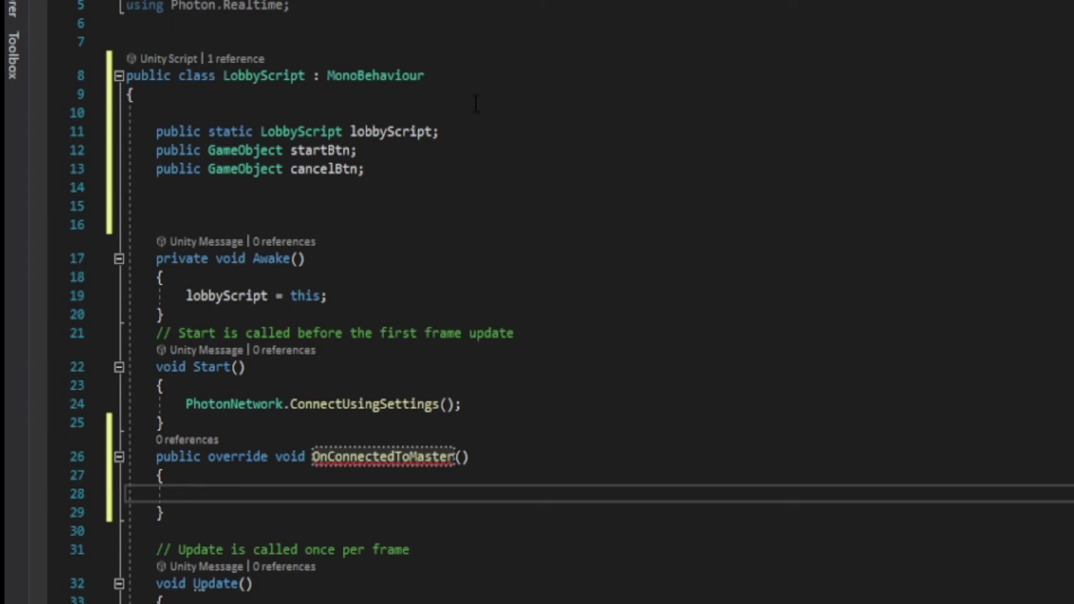
- Derive the class from MonoBehaviourPunCallbacks and log " Player Has Connected To Server" in OnConnectedToMaster
click(464, 79)
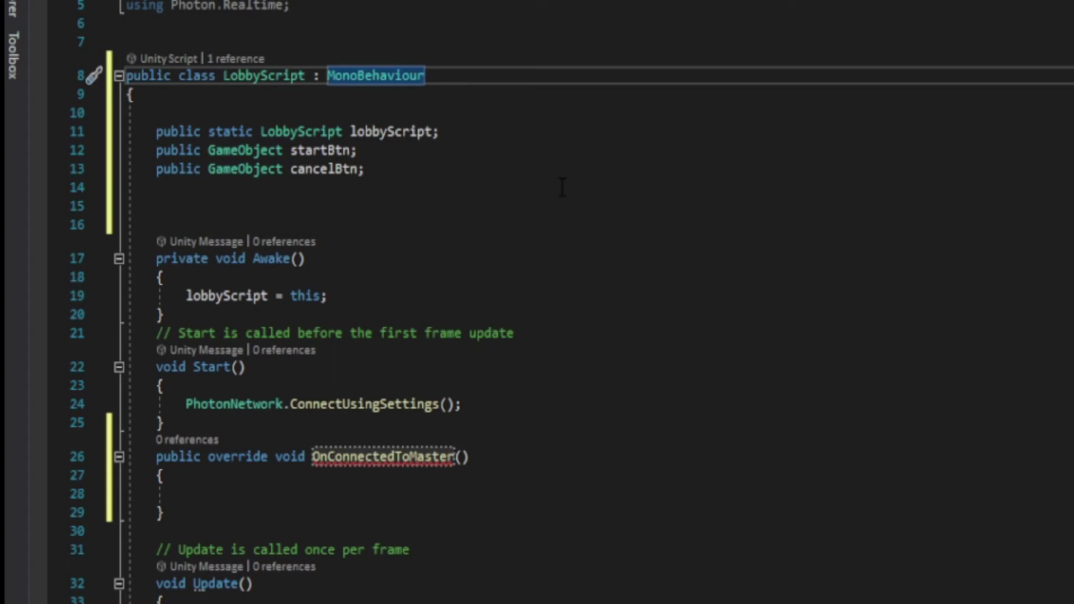
text(PunC)
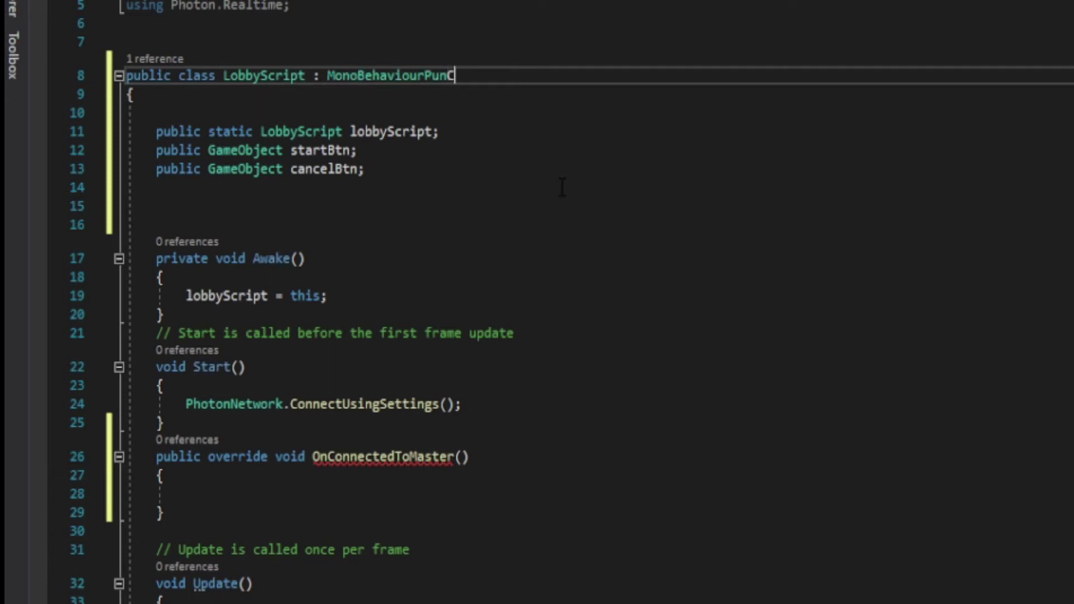
text(all)
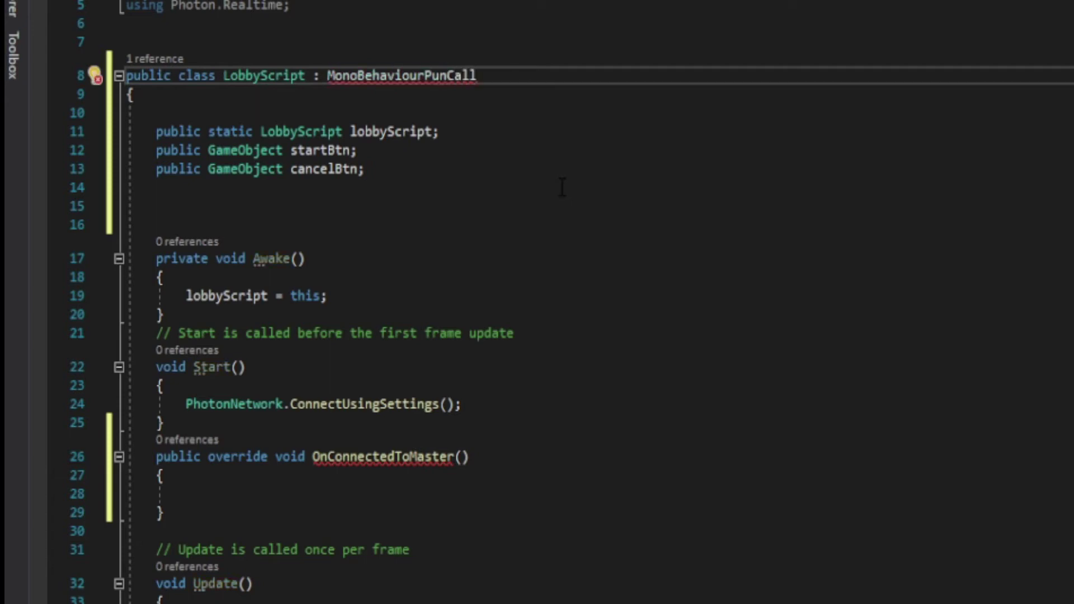
text(backs)
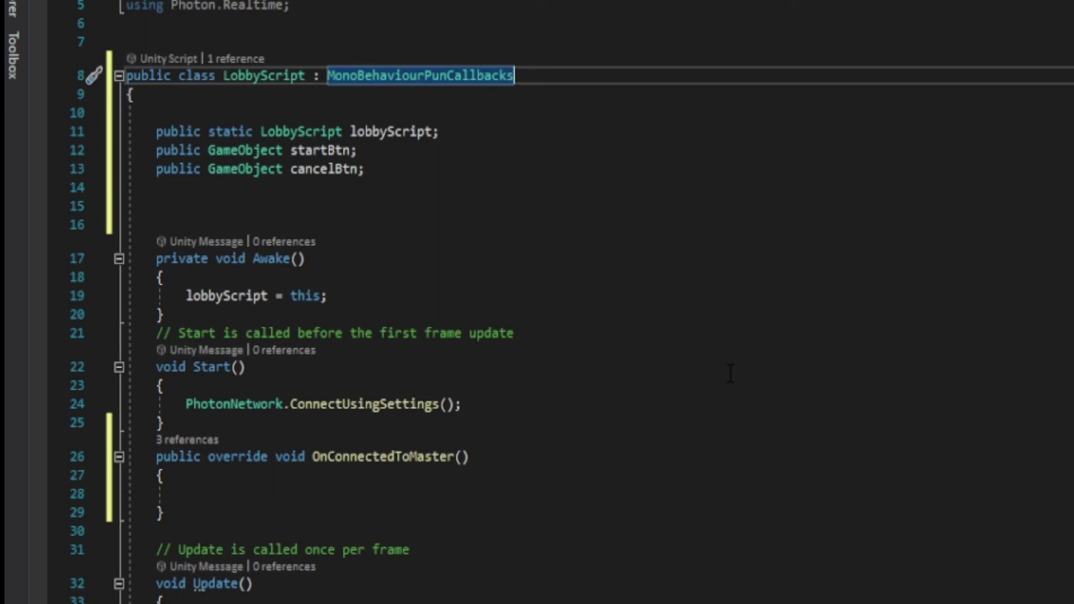
click(530, 520)
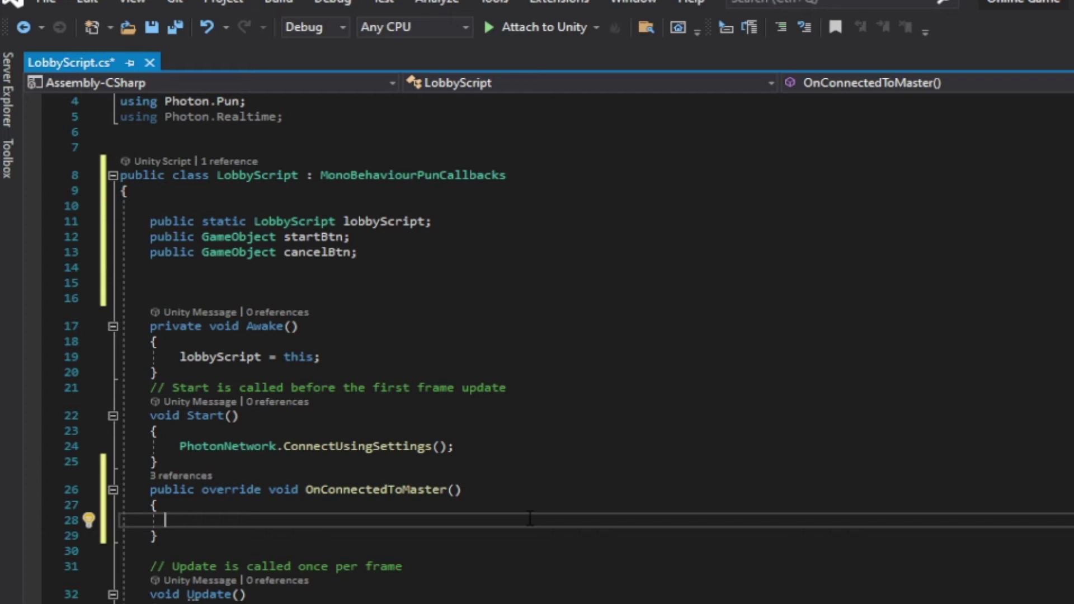
text(Debug.Log(" Player Has Connected To Server");)
- Add 'startBtn.SetActive(true);' below the log call
key(Return)
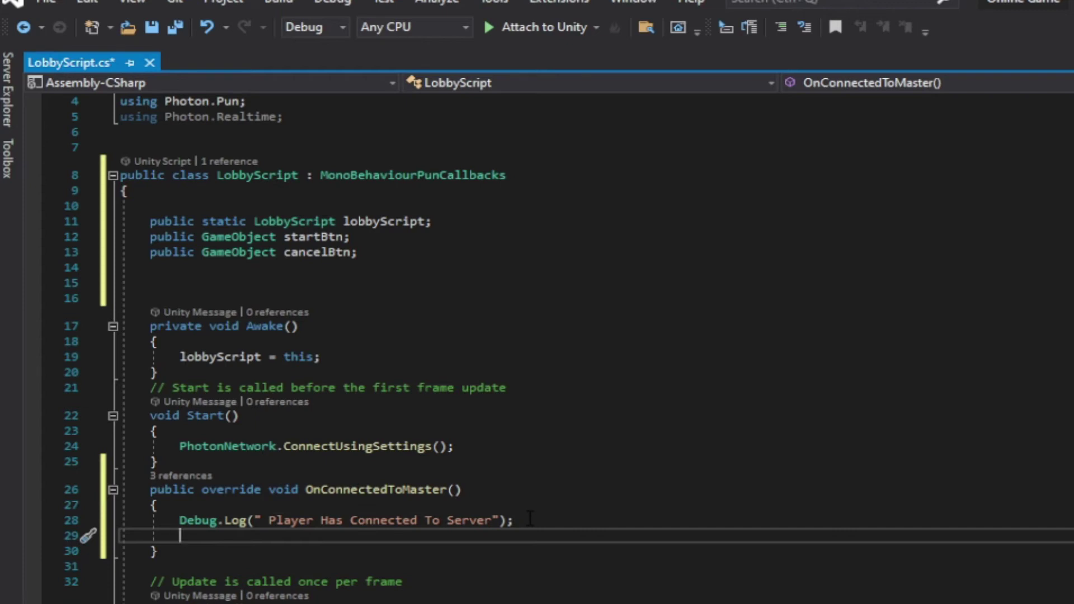
text(star)
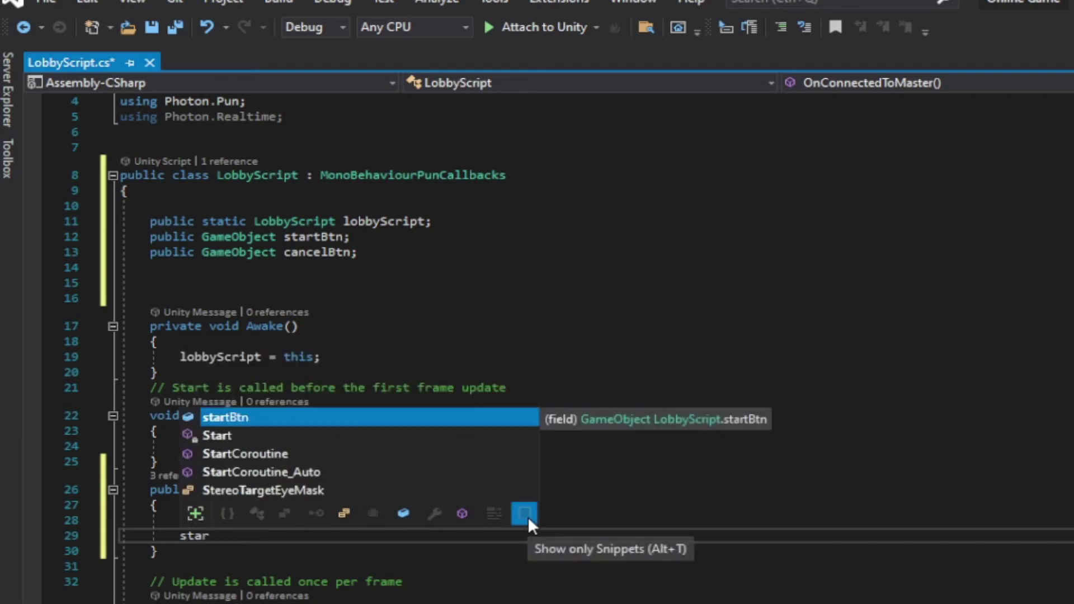
key(Tab)
text(.)
key(BackSpace)
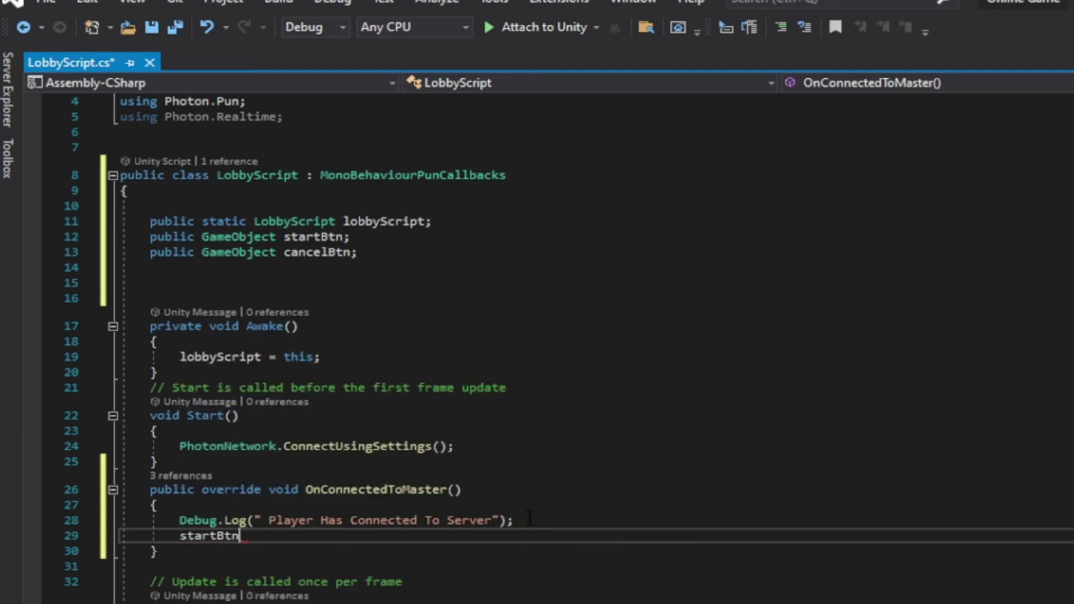
text(.s)
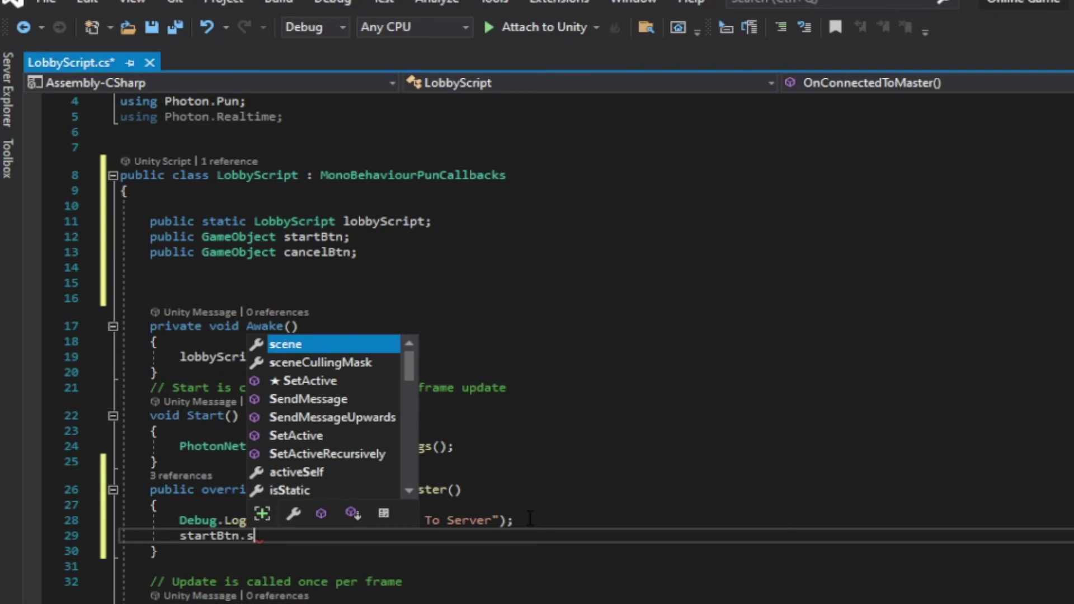
text(et)
key(Tab)
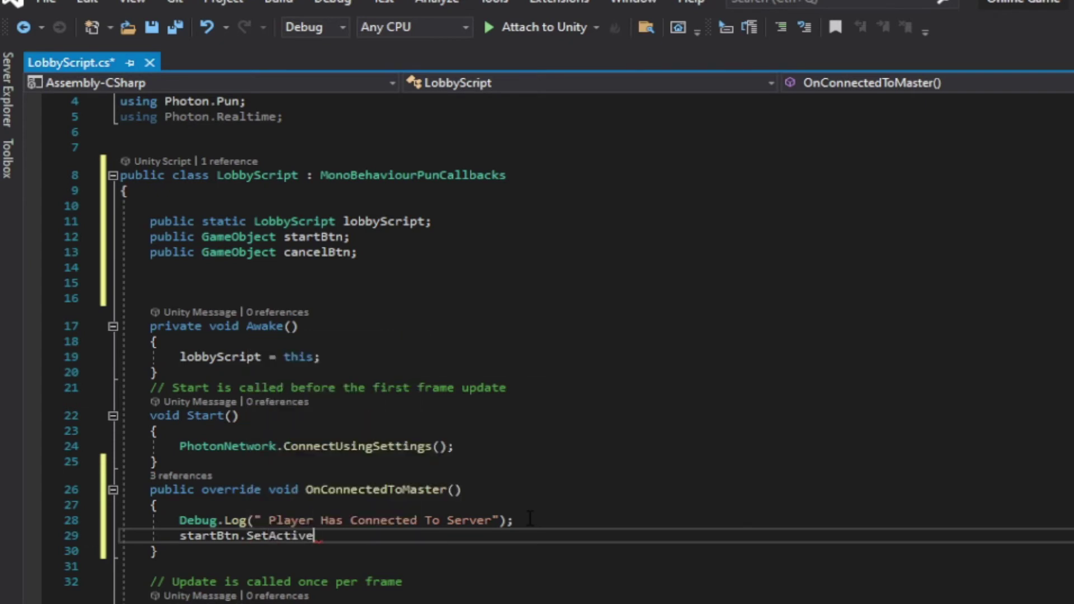
text(()
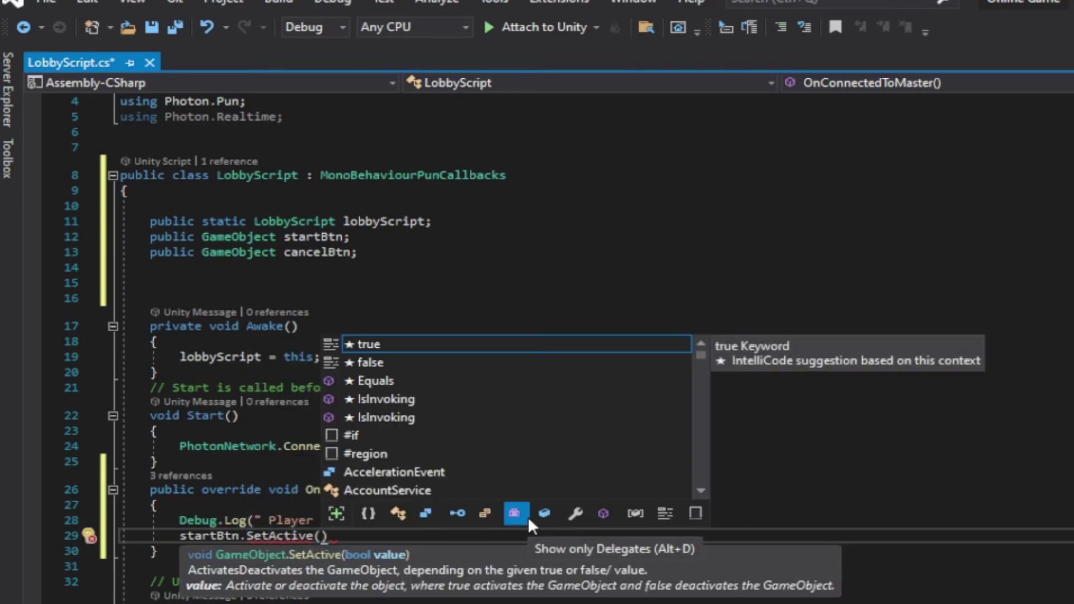
text(tru)
key(Tab)
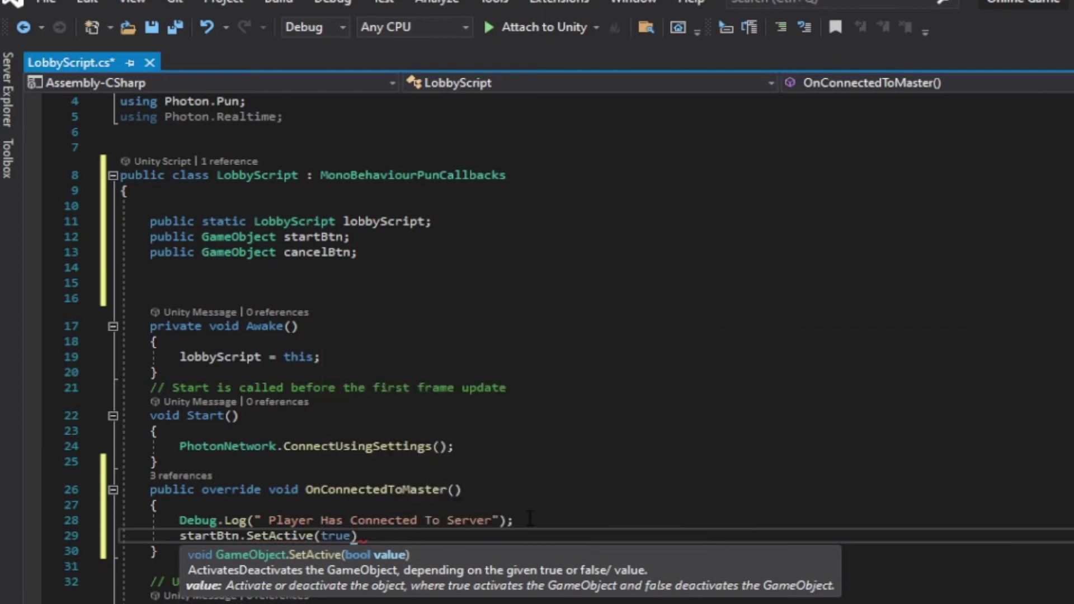
text();)
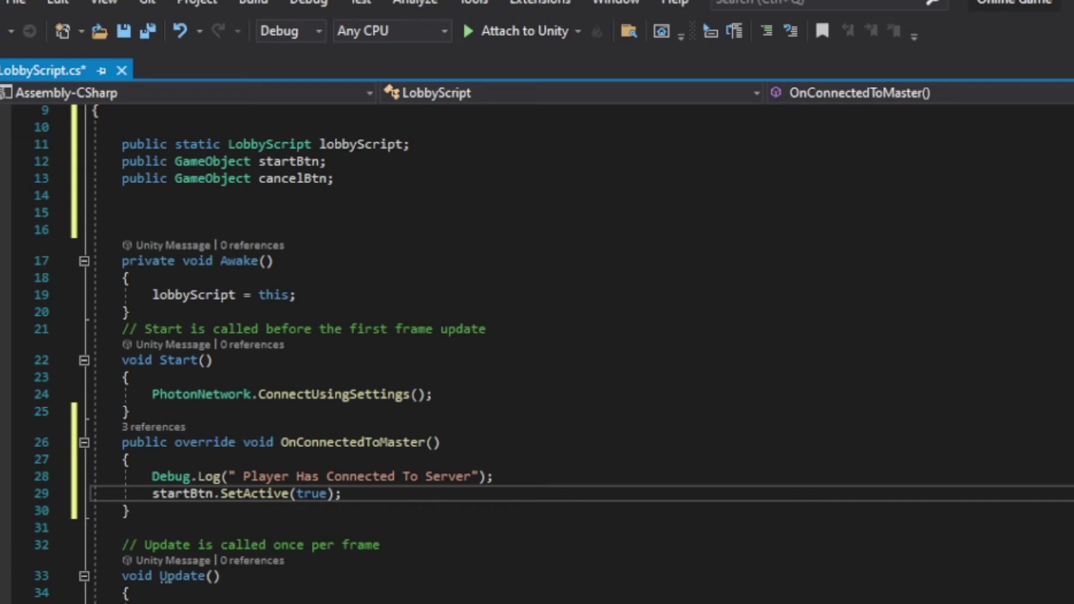
- Add a public void OnClickStart() method whose body calls PhotonNetwork.JoinRandomRoom();
click(167, 521)
text(pu)
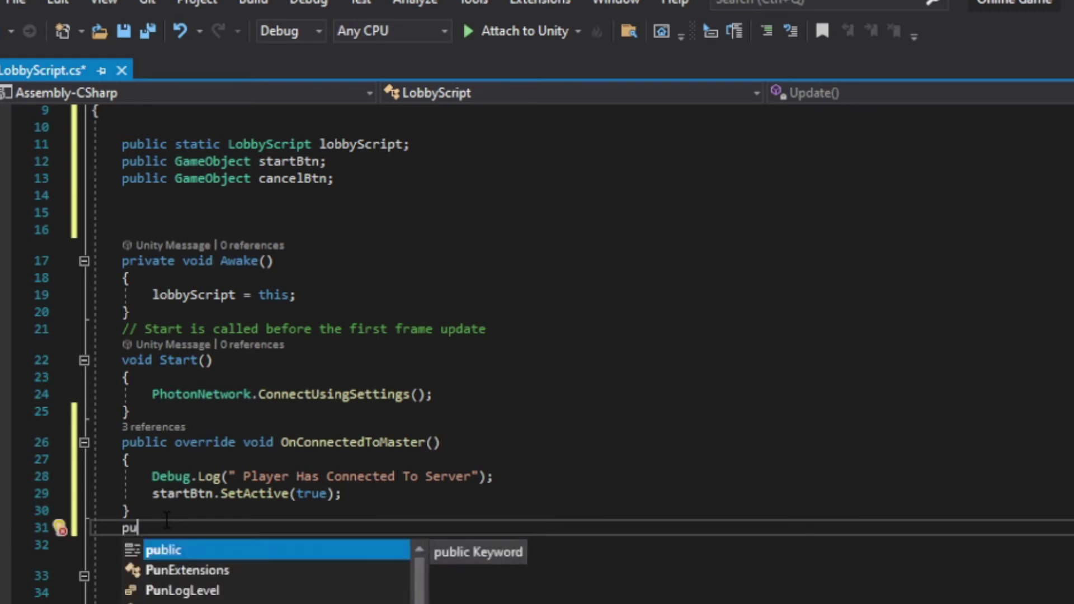
text(blic void )
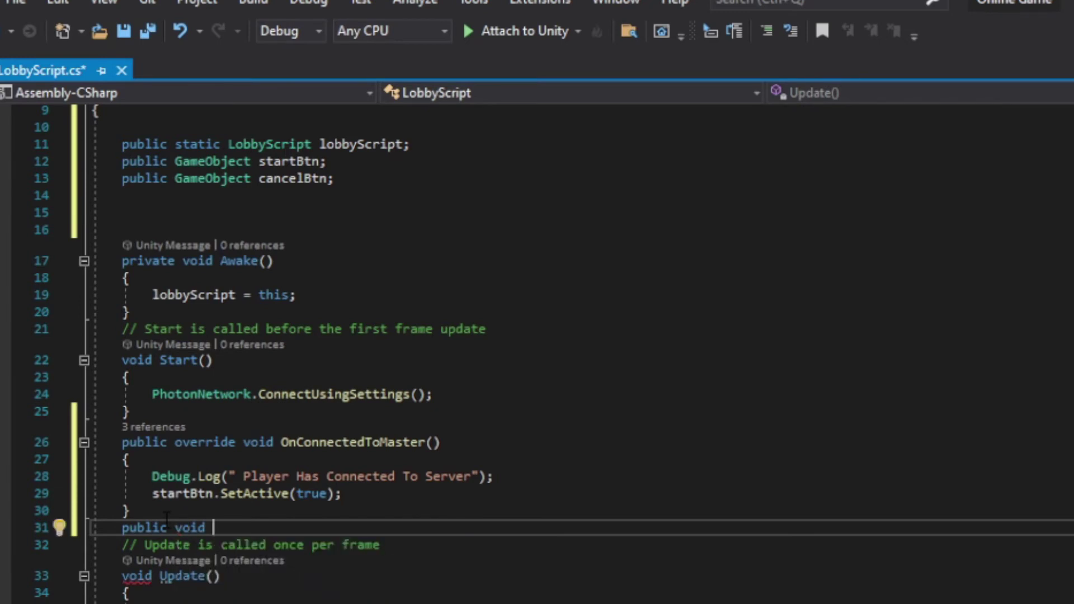
text(OnC)
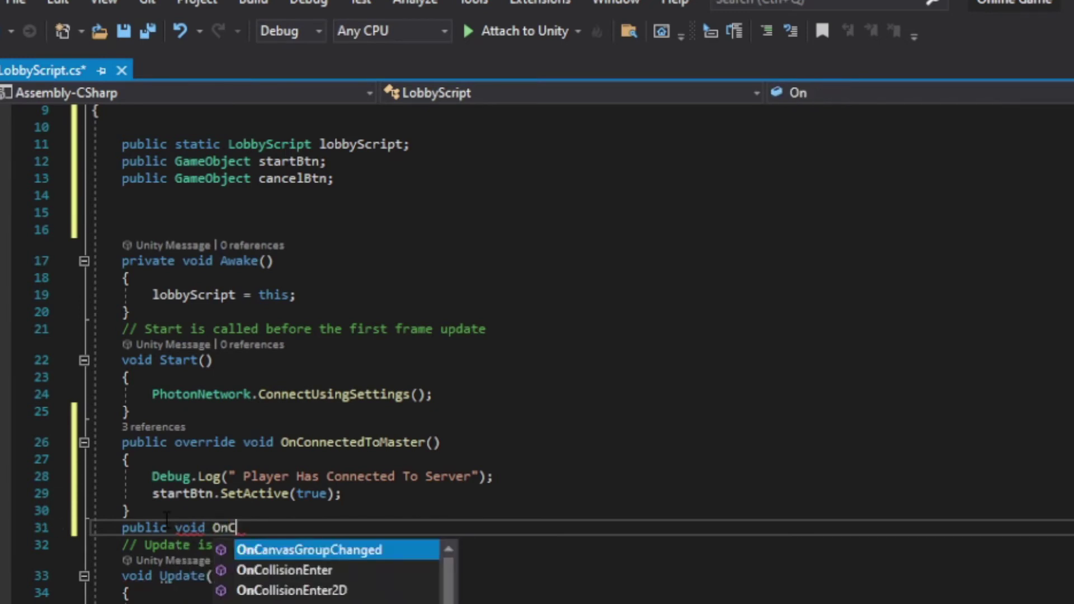
text(lick)
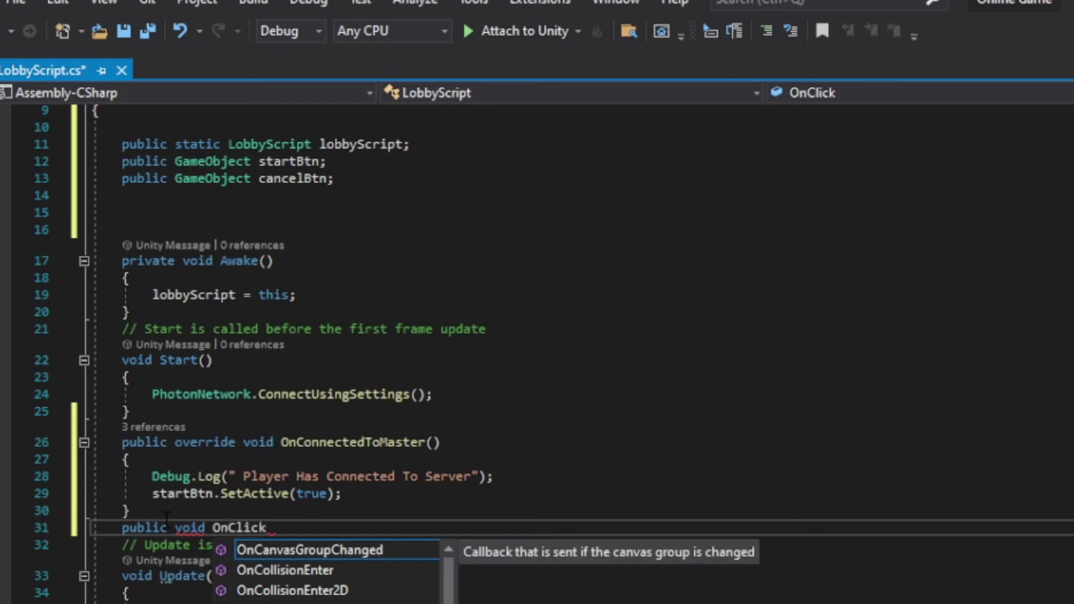
text(Start)
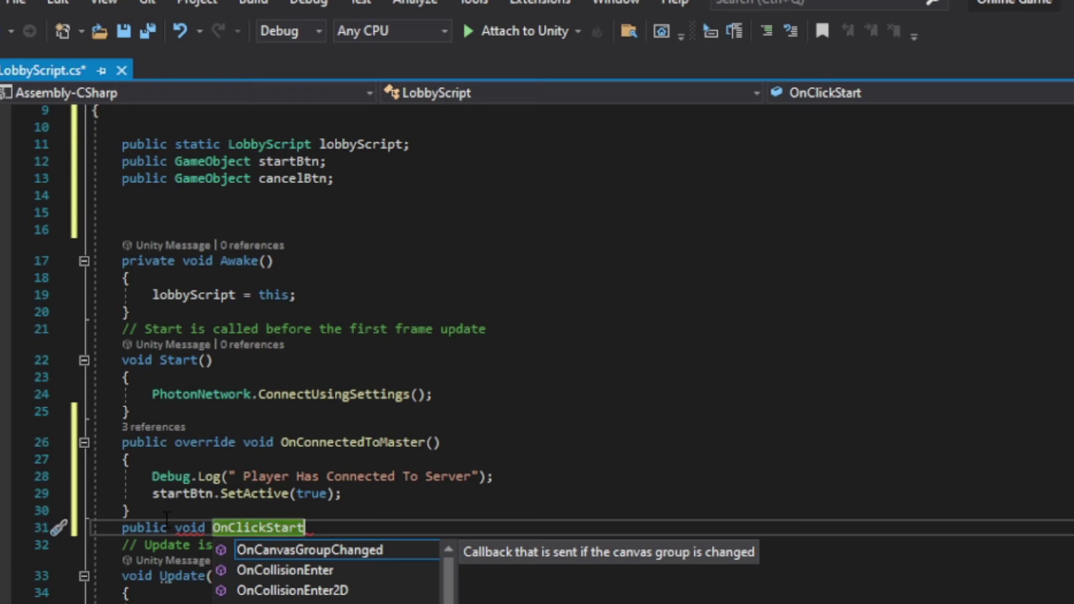
text(() {)
key(Return)
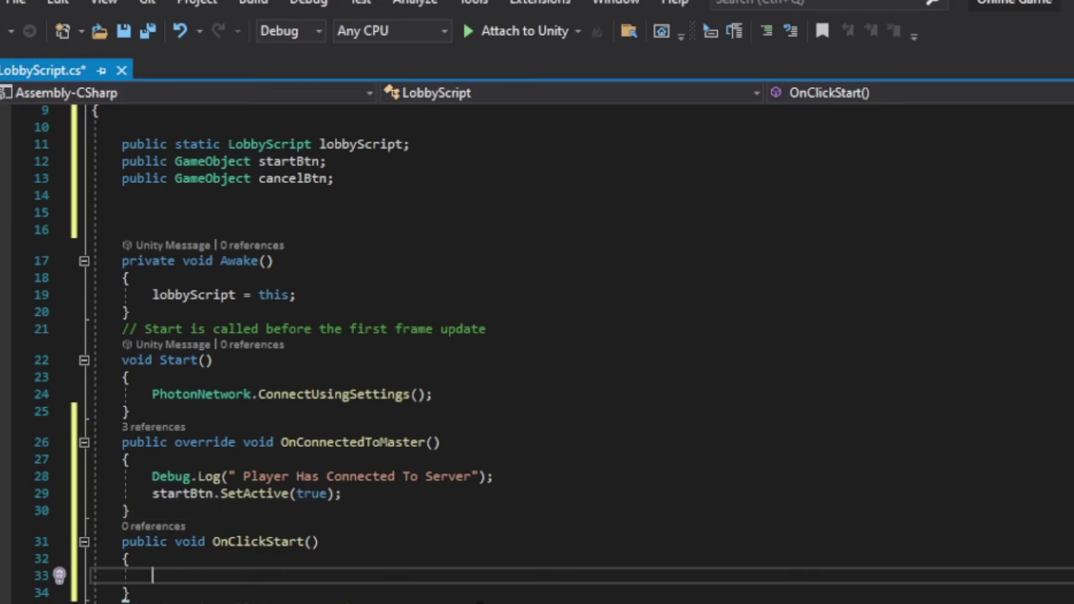
text(photo)
key(Down)
key(Down)
key(Down)
key(Down)
key(Down)
key(Down)
key(Down)
key(Down)
key(Down)
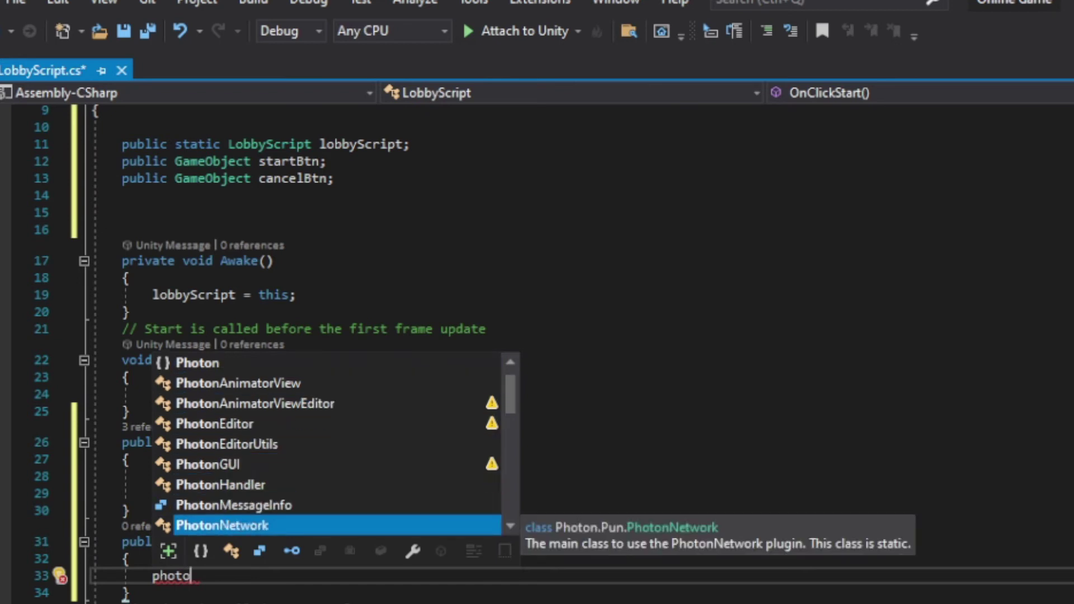
key(Tab)
text(.joi)
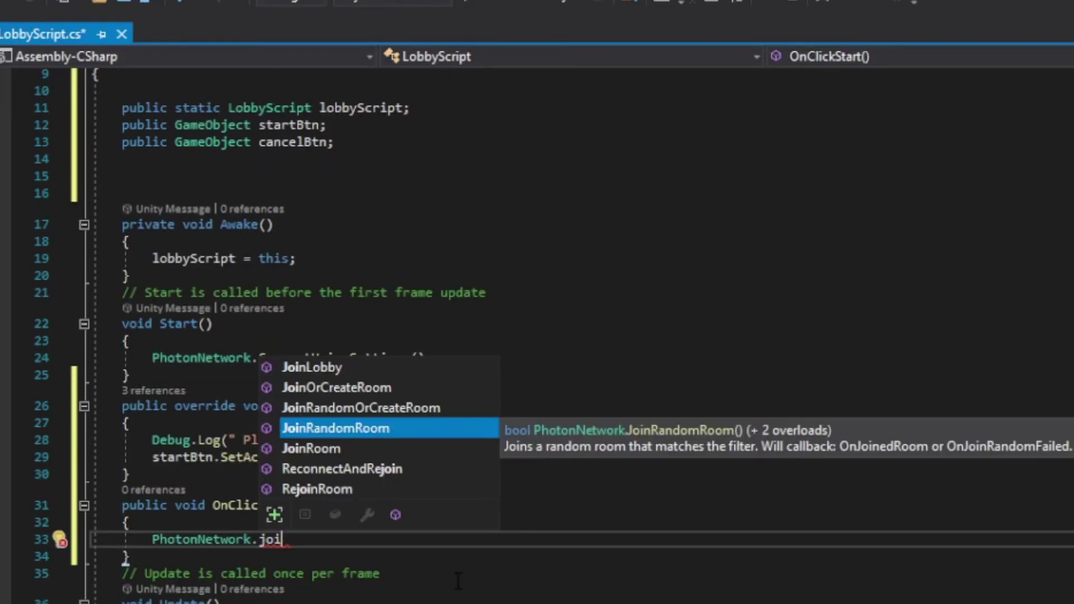
key(Tab)
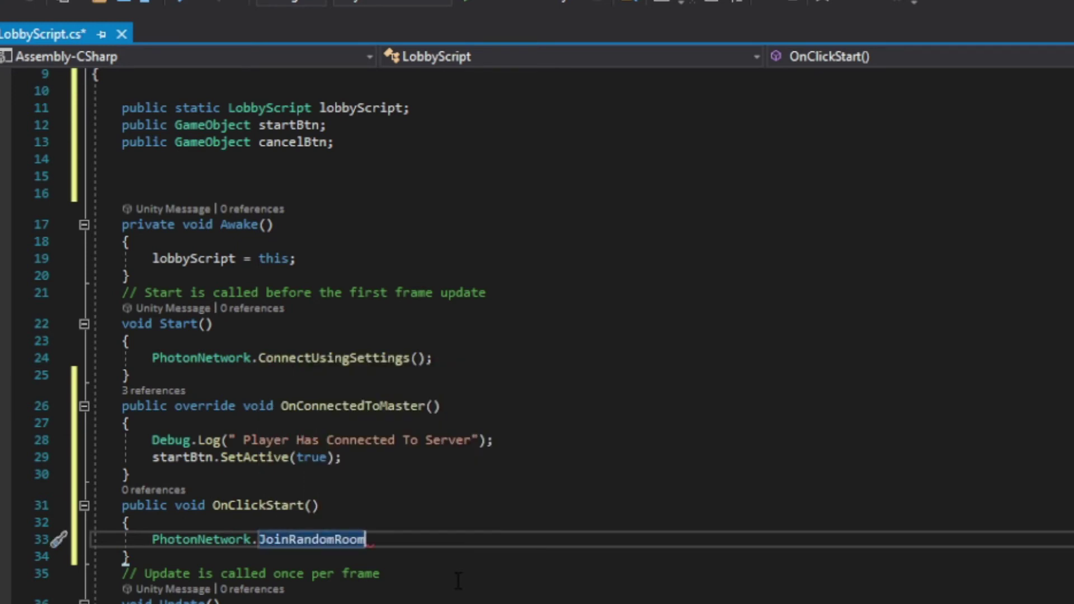
text(())
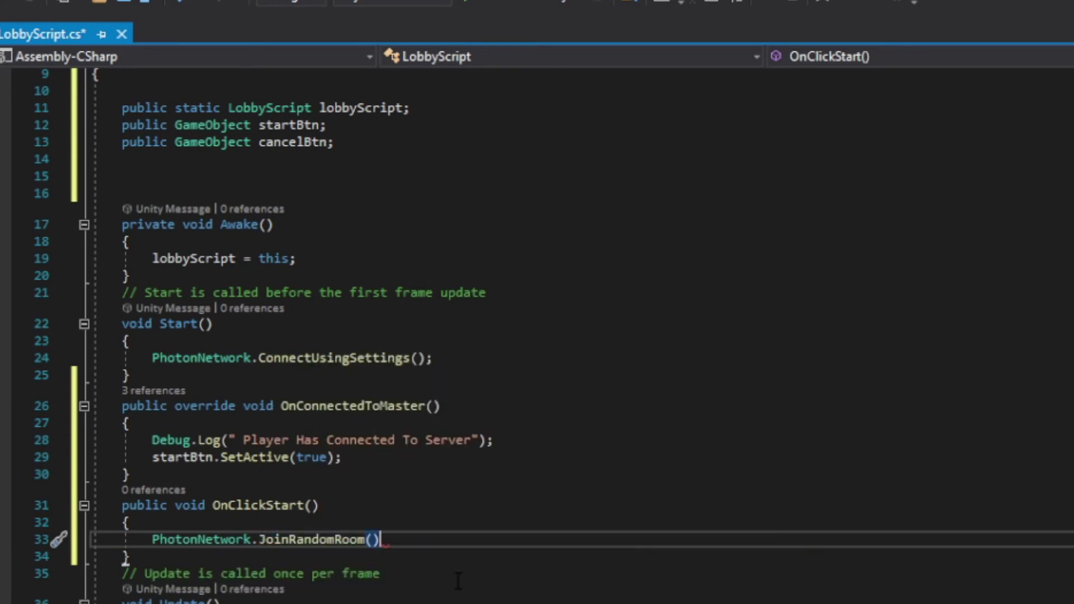
text(;)
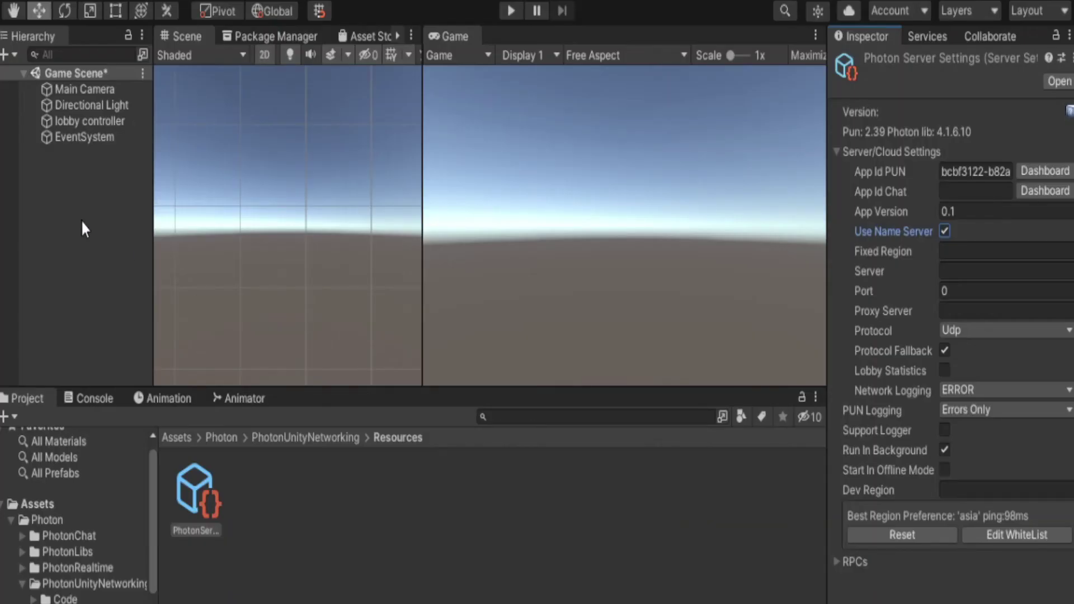
- Add a UI Button on a new Canvas, name it 'start btn' and label it Start
right_click(80, 186)
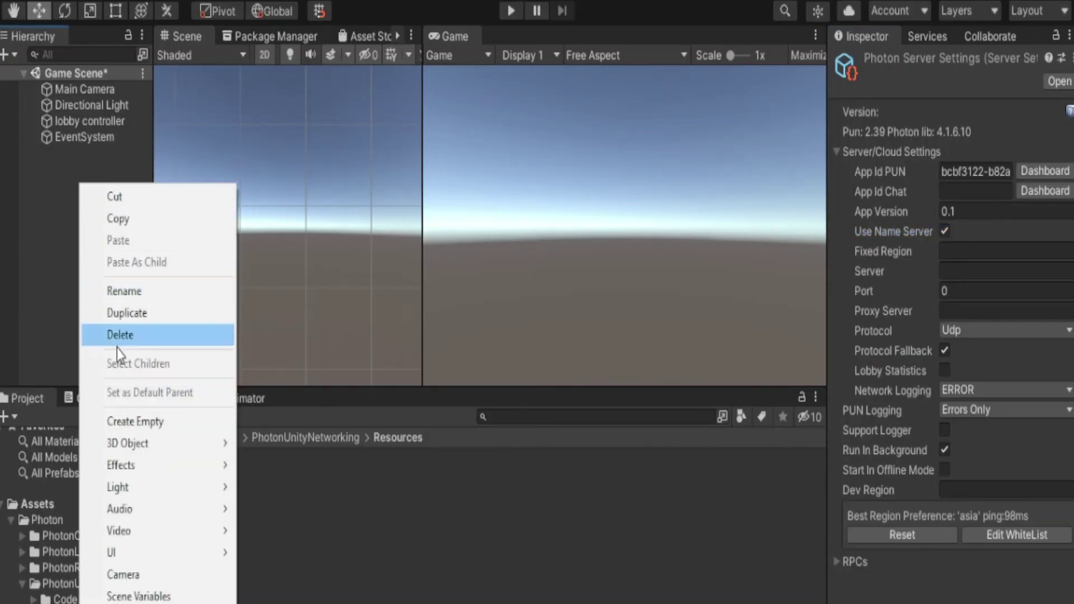
mouse_move(132, 553)
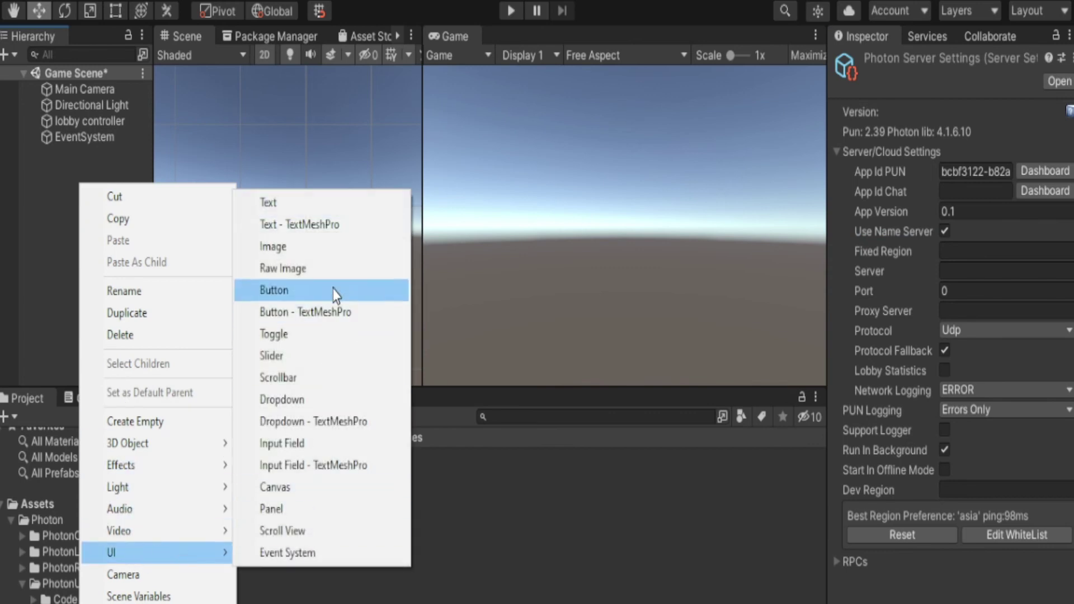
click(274, 289)
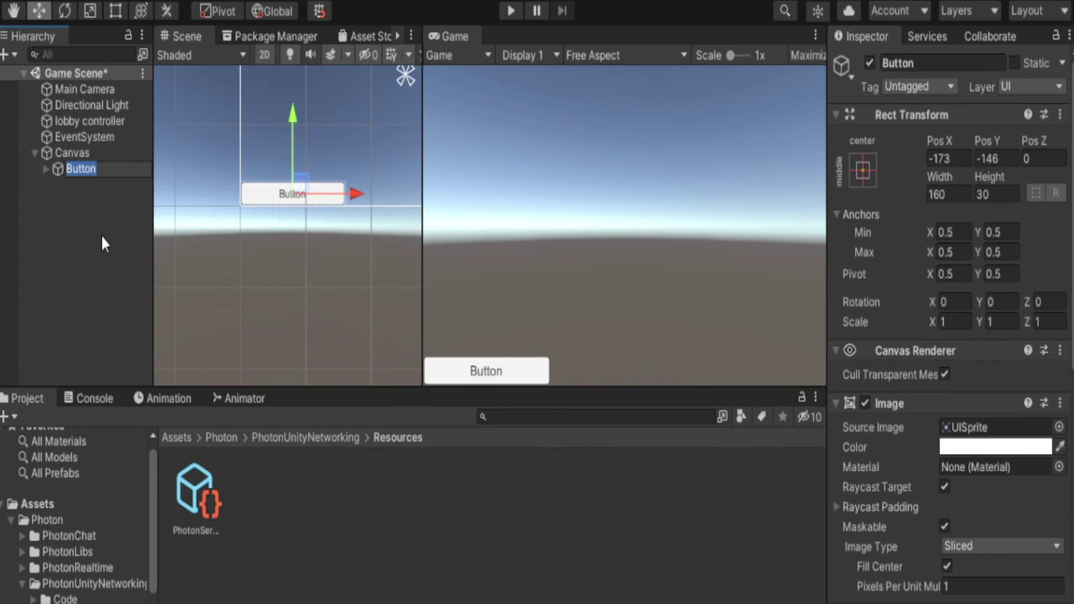
text(st)
text(art btn)
key(Return)
text(Start)
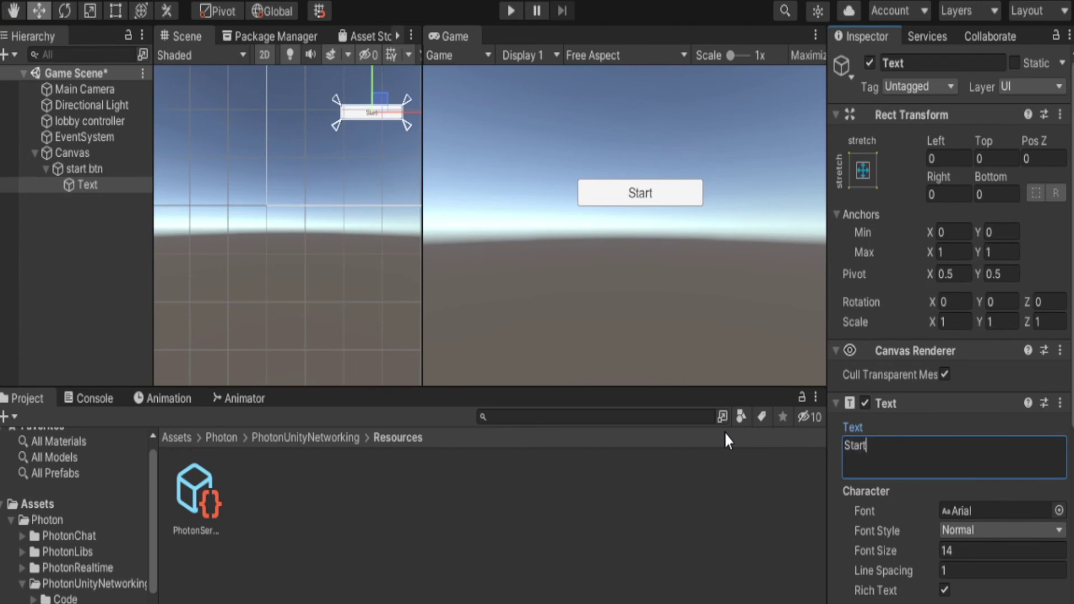
click(62, 170)
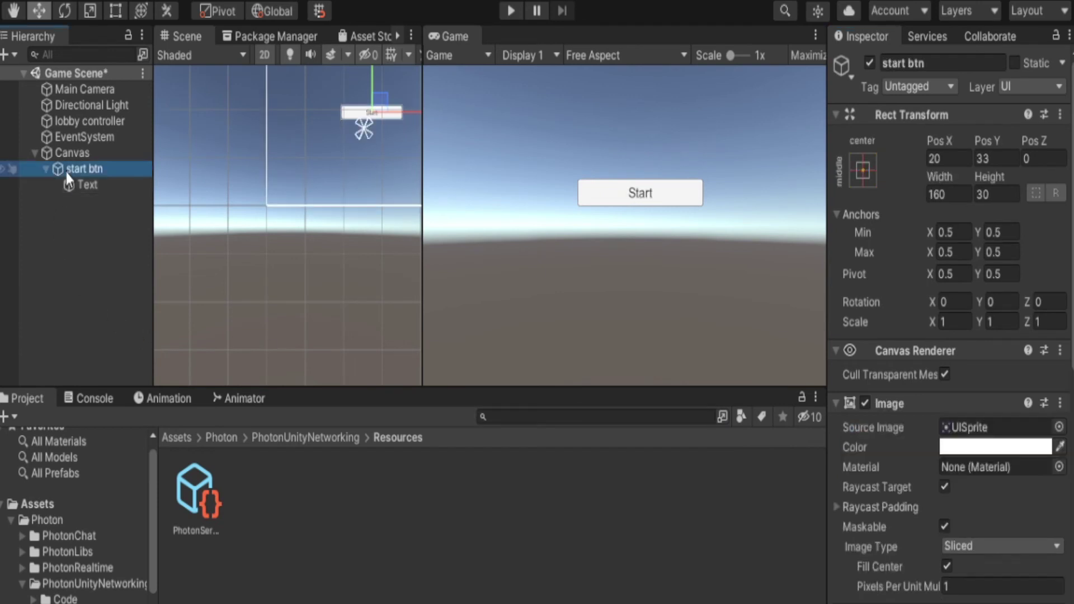
click(48, 170)
- Duplicate start btn, move the copy below it, and rename it 'cancel btn'
key(ctrl+d)
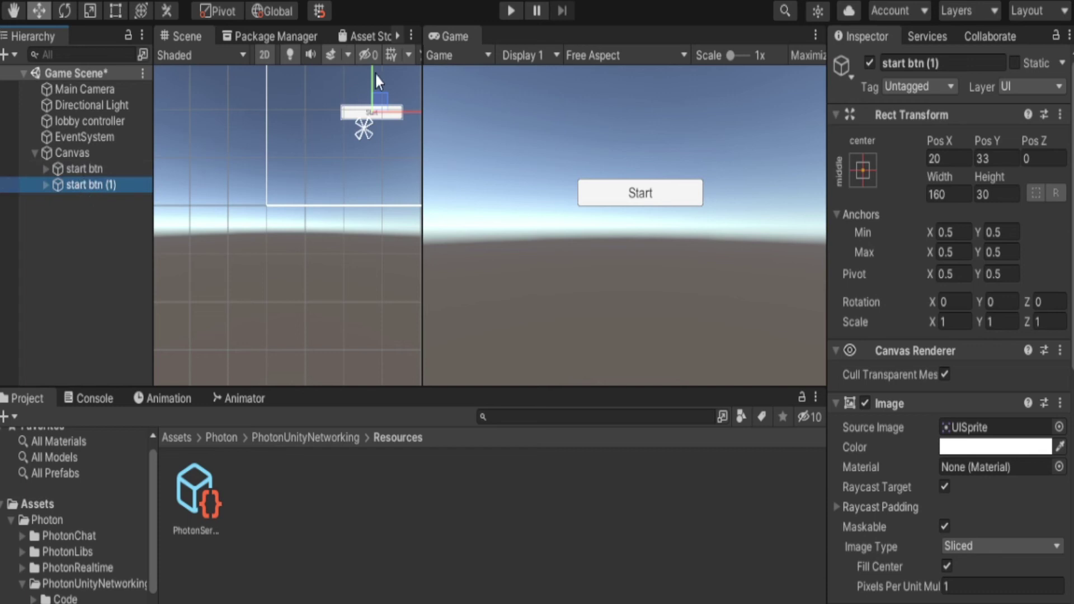
drag(374, 75, 370, 106)
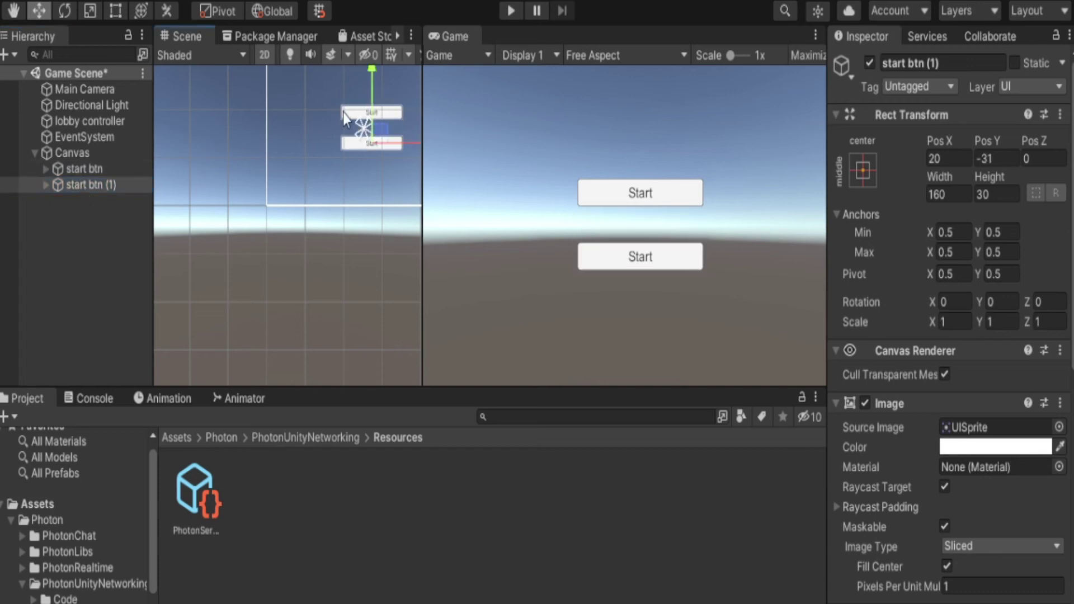
click(69, 184)
click(84, 184)
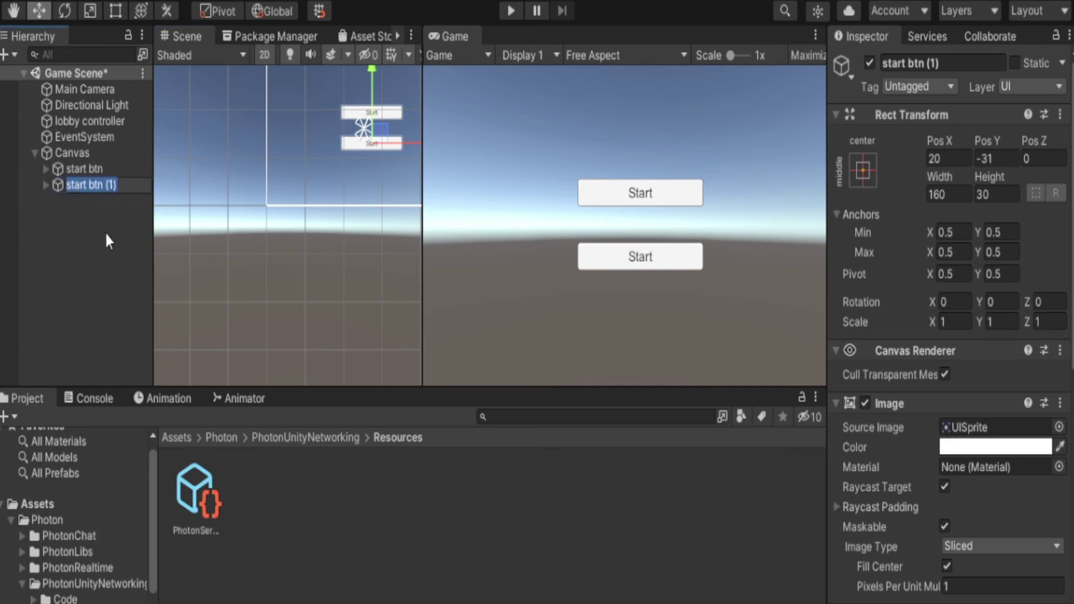
text(cancel btn)
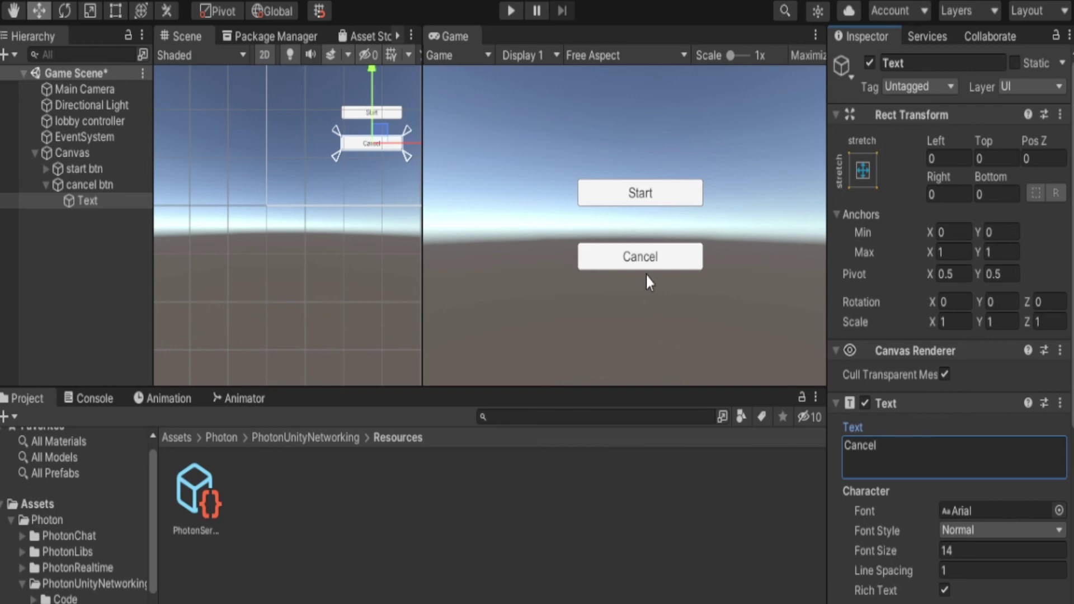
click(46, 185)
- Assign start btn and cancel btn to lobby controller's Start Btn and Cancel Btn fields
click(70, 168)
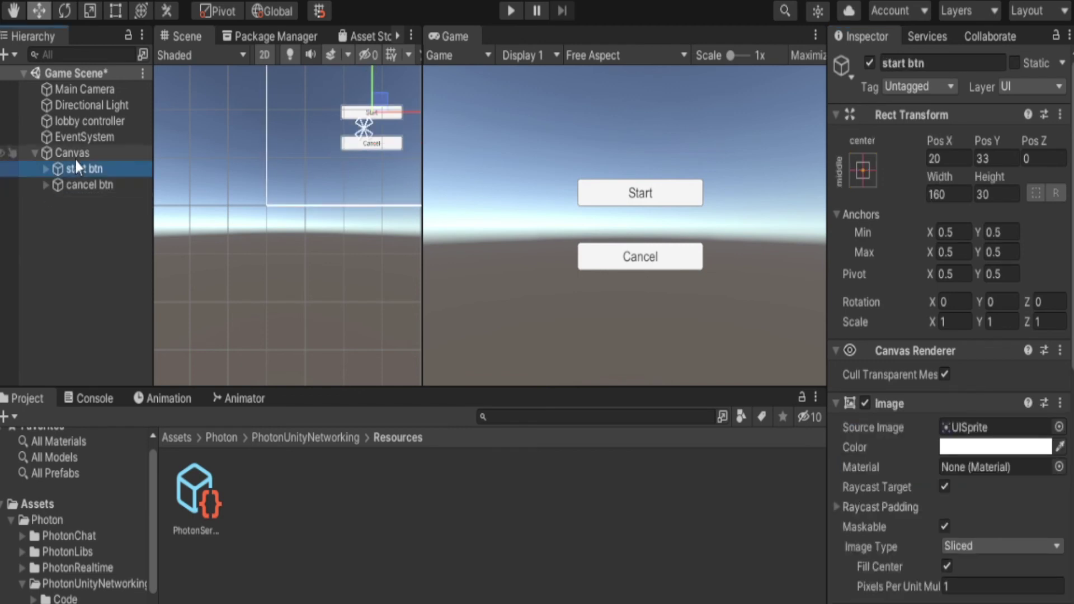
click(77, 124)
drag(78, 168, 972, 261)
drag(91, 188, 990, 271)
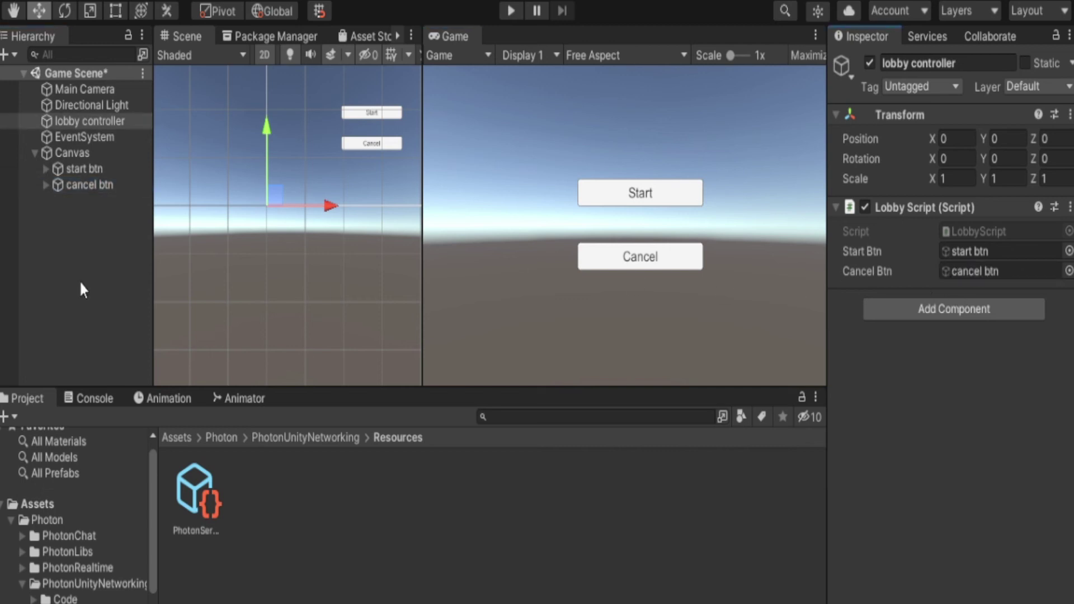
- Add an On Click entry to start btn calling LobbyScript.OnClickStart on lobby controller
click(68, 167)
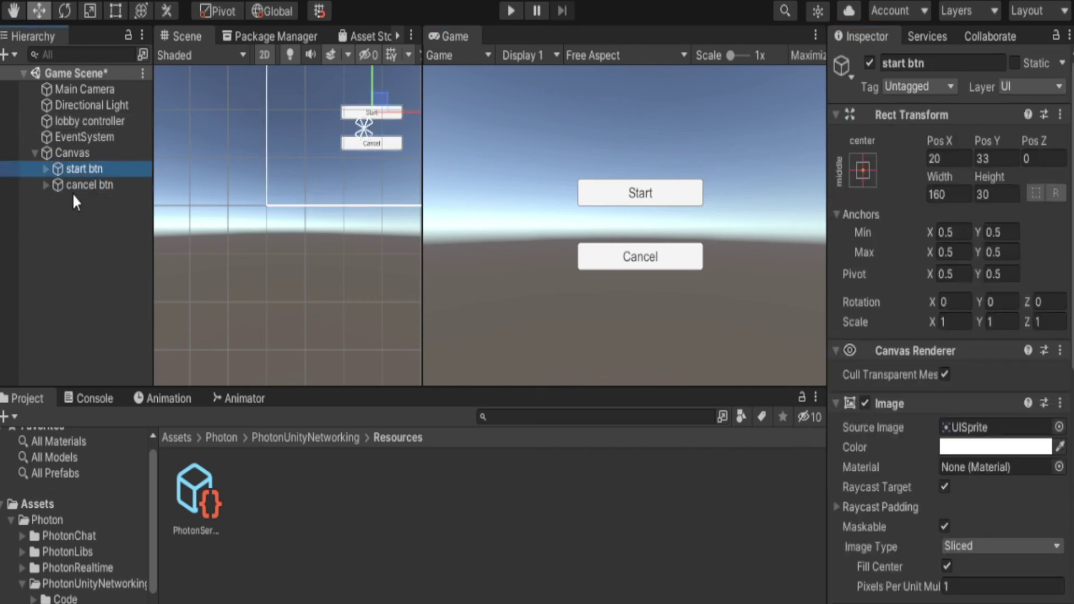
scroll(1019, 343, down, 5)
scroll(947, 402, down, 2)
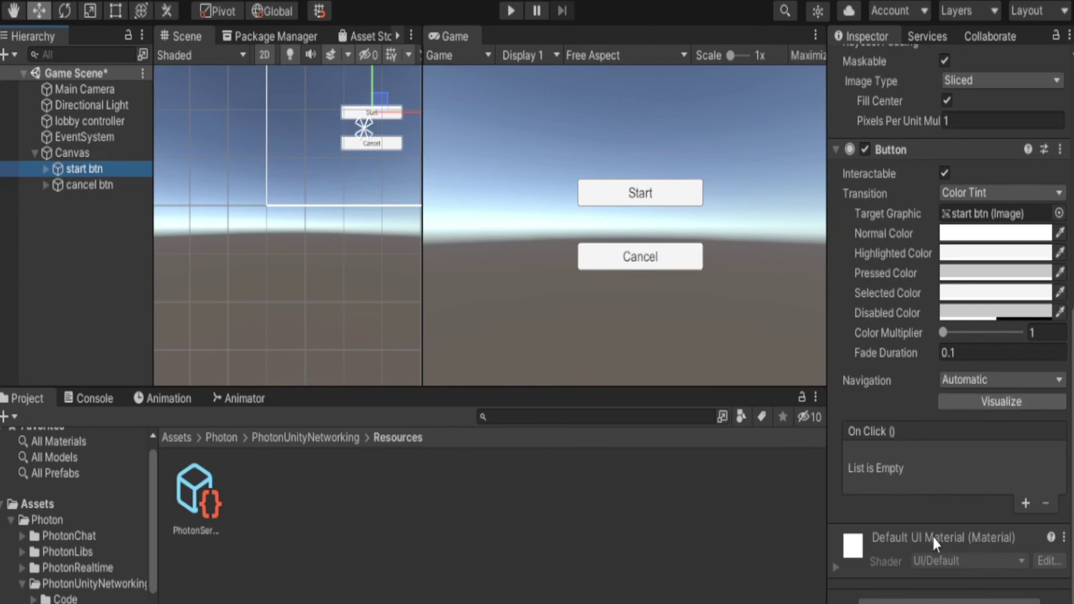
click(1025, 503)
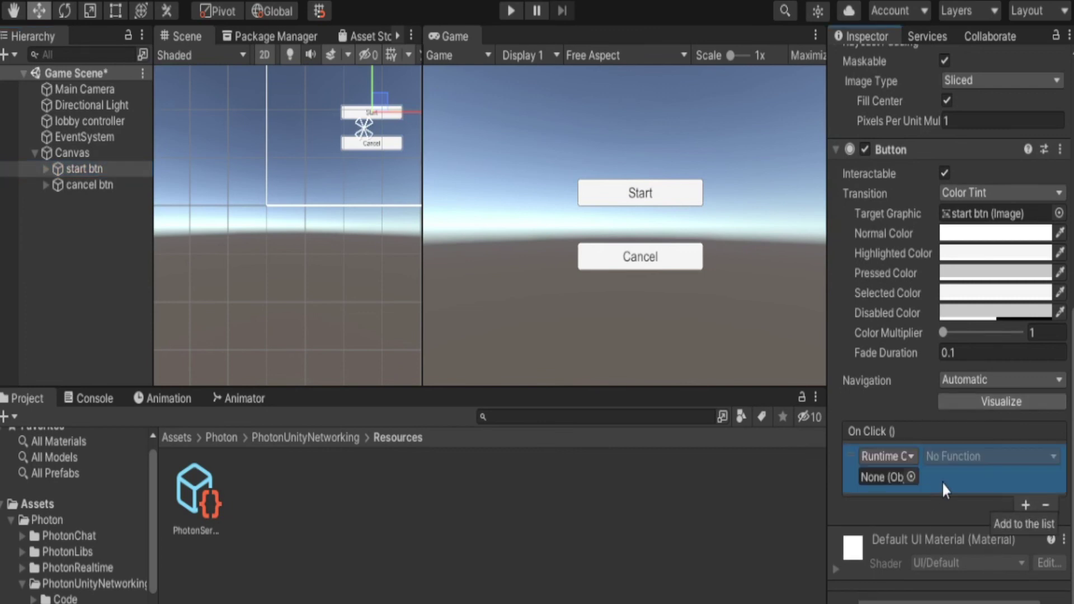
drag(87, 120, 874, 475)
click(951, 457)
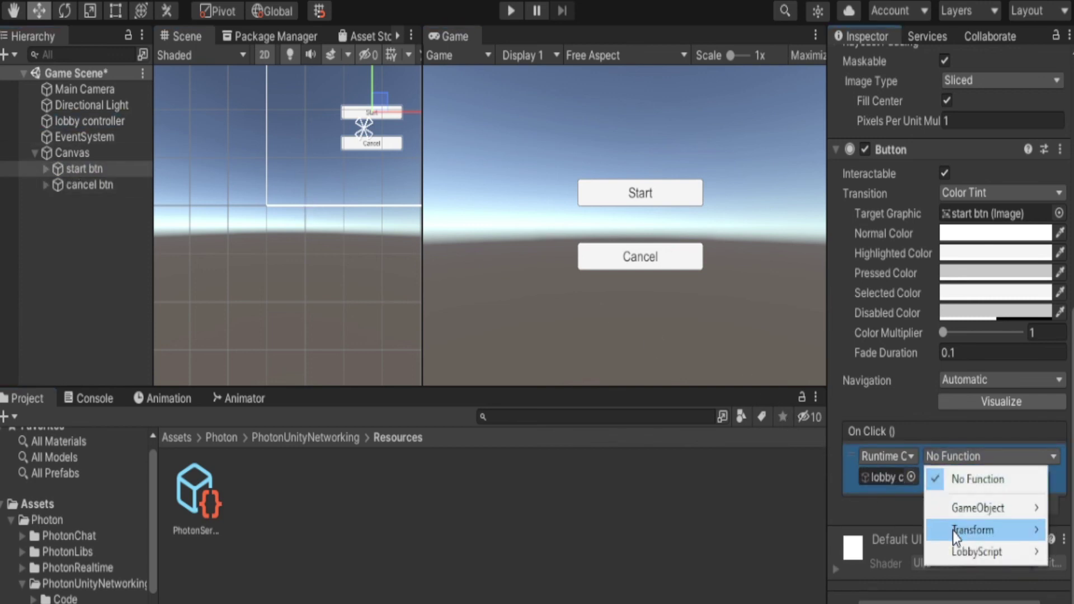
mouse_move(966, 555)
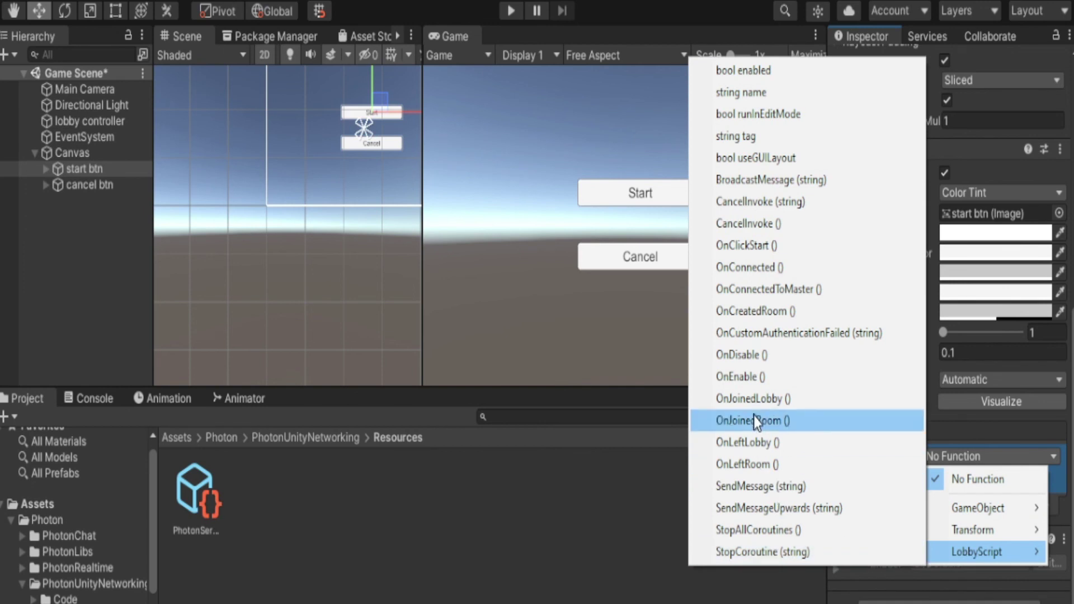
click(748, 246)
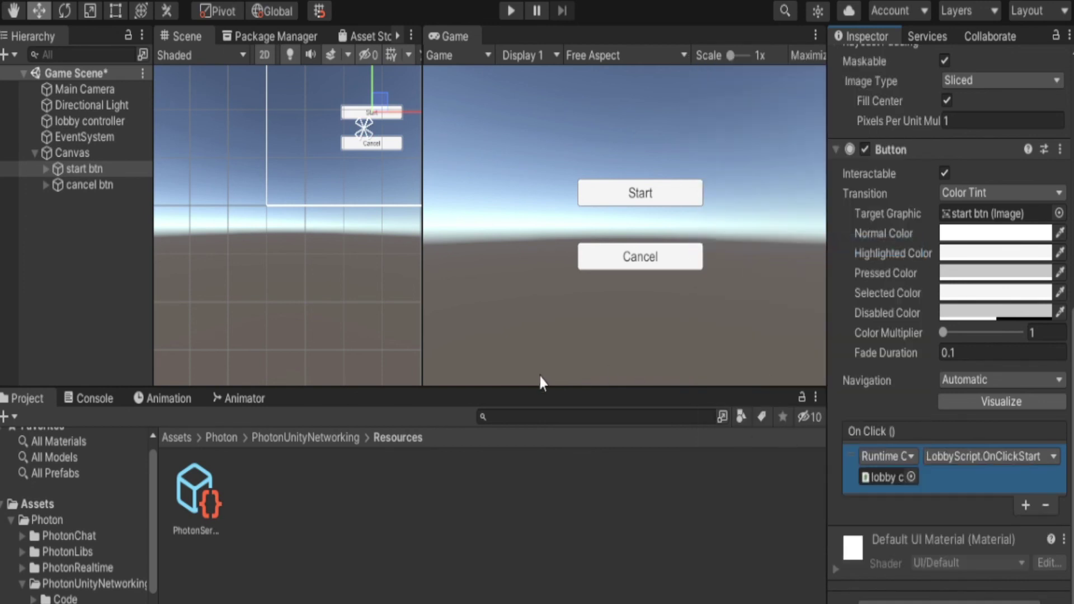
click(63, 171)
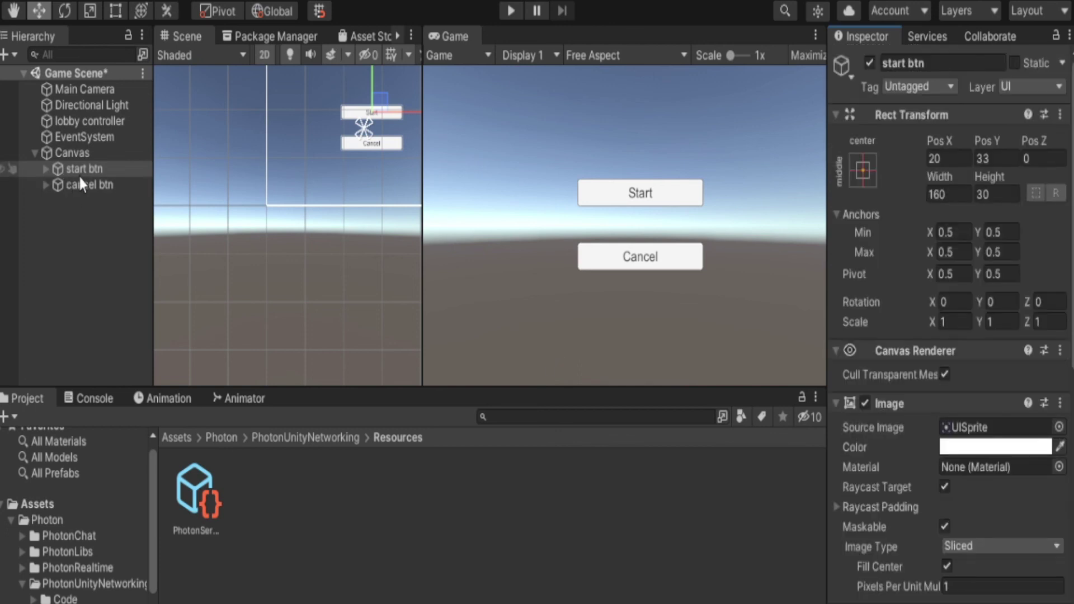
- Deactivate start btn and cancel btn, then play-test and check the Console for the connection log
click(869, 63)
click(89, 186)
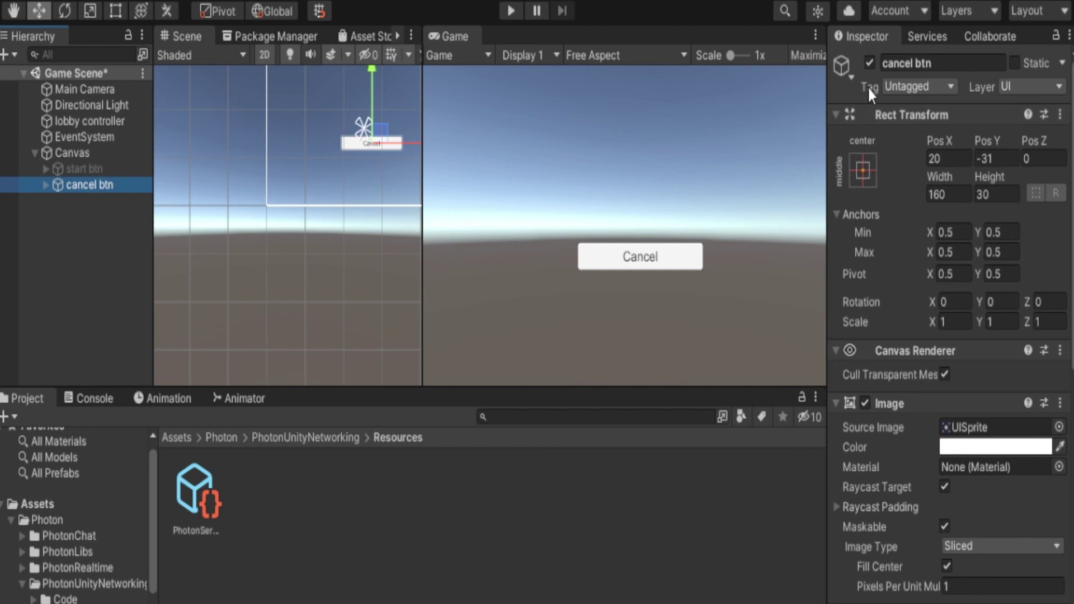
click(870, 63)
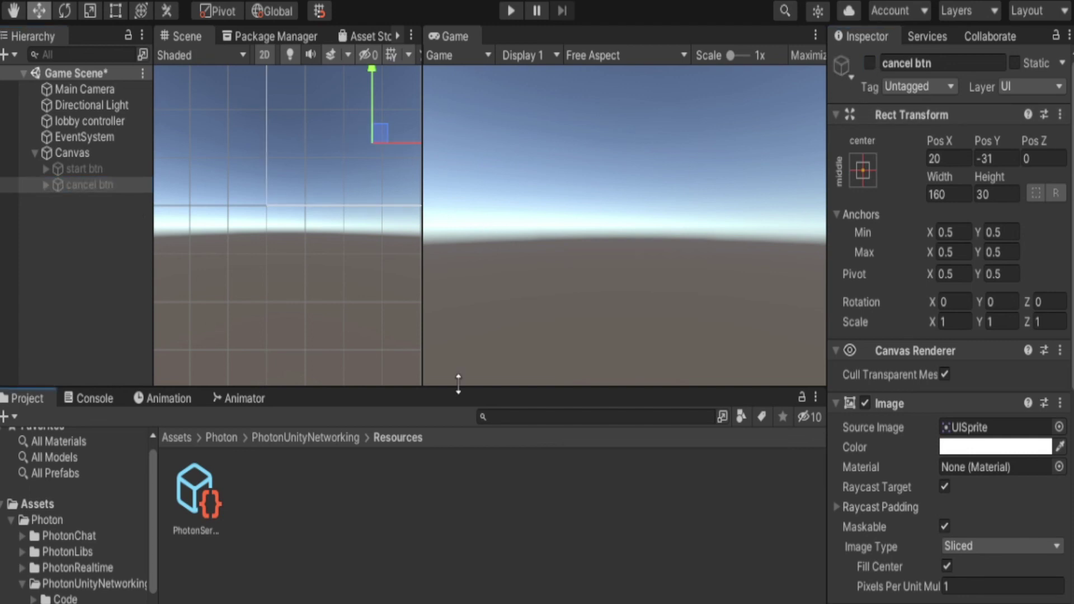
click(511, 15)
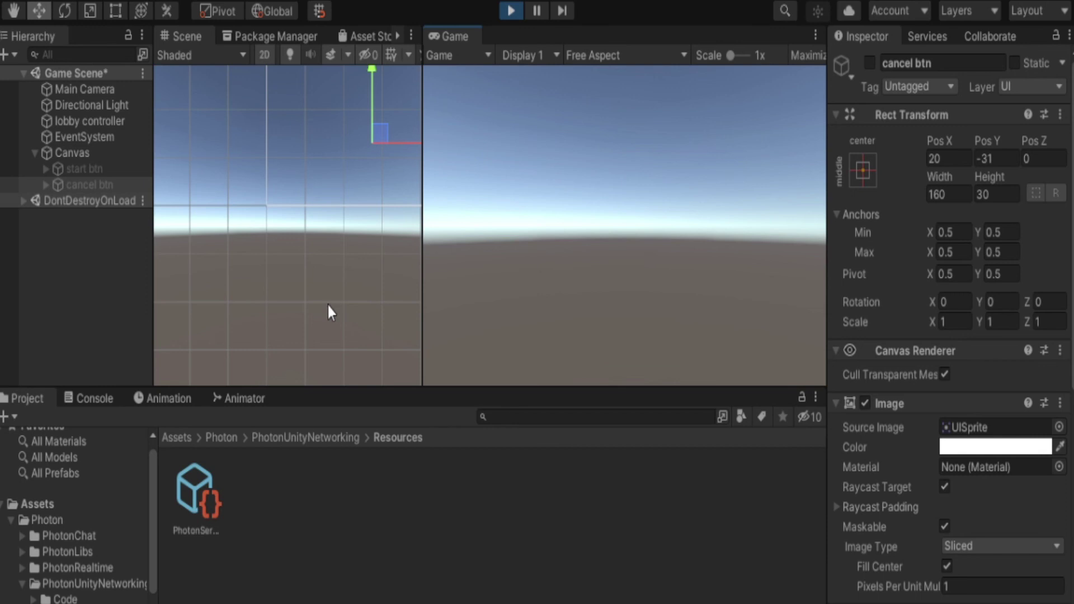
click(95, 406)
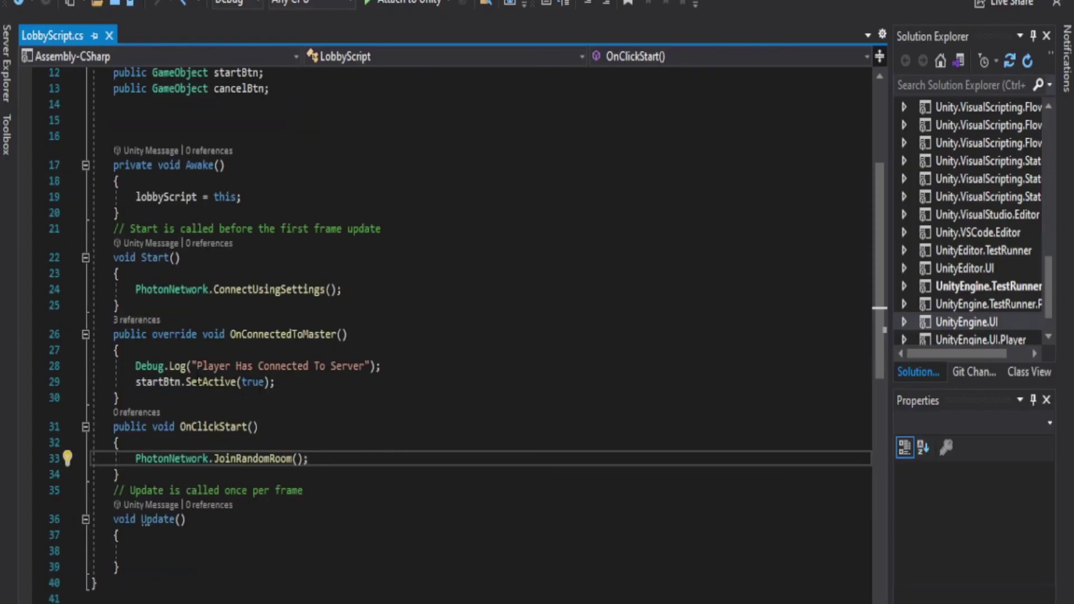
- Check the startBtn reactivation line in OnConnectedToMaster, then stop the running game in Unity
mouse_move(248, 338)
key(Up)
key(Up)
key(Up)
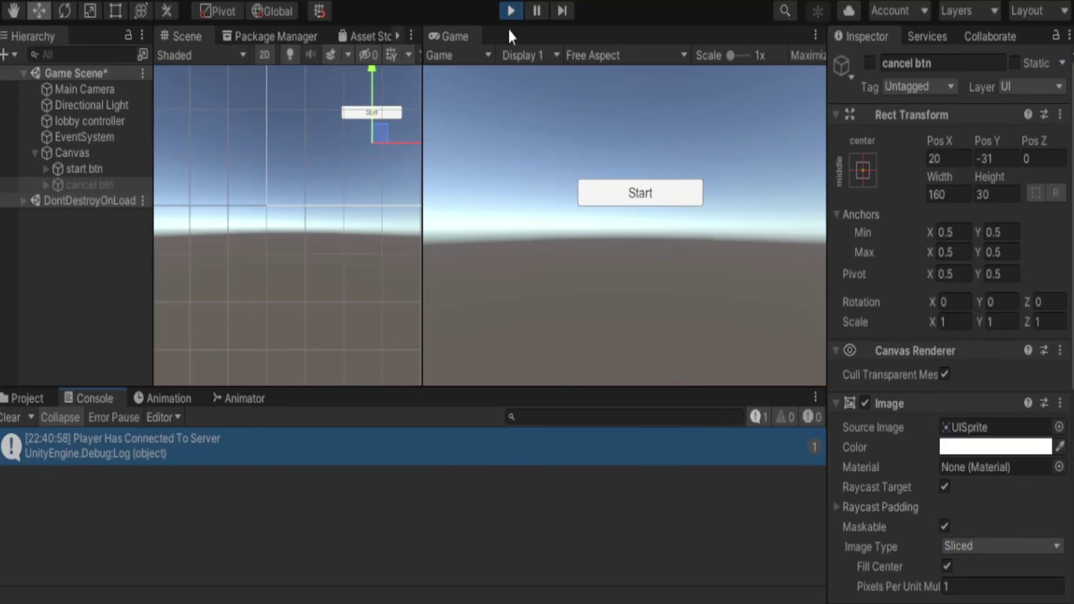
click(508, 12)
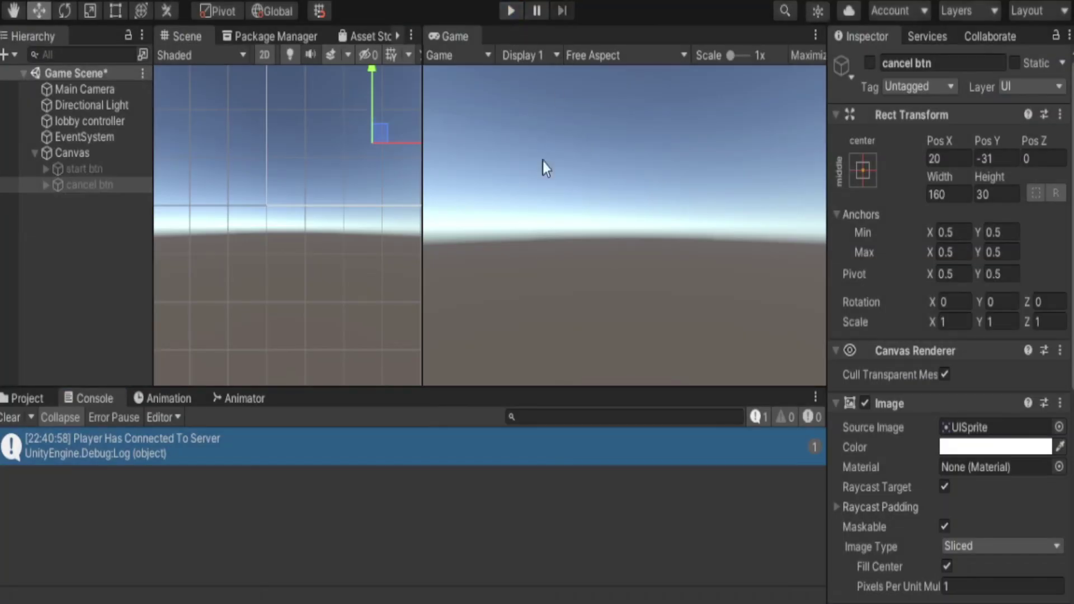